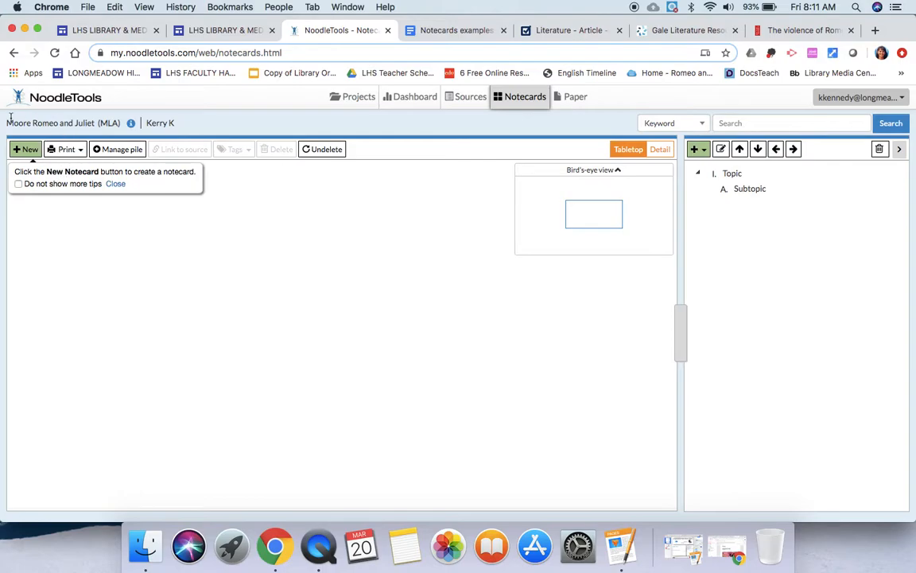
Step: Create a notecard titled "Shakespeare real life turmoil" and set its source to "The Violence of Romeo and Juliet" from the British Library
left_click(26, 149)
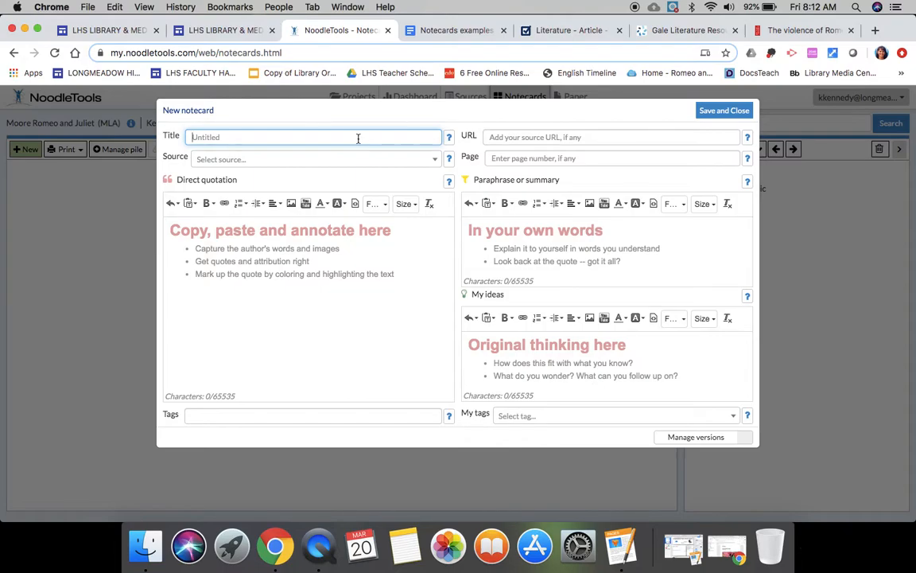
type("Shakespeare real life")
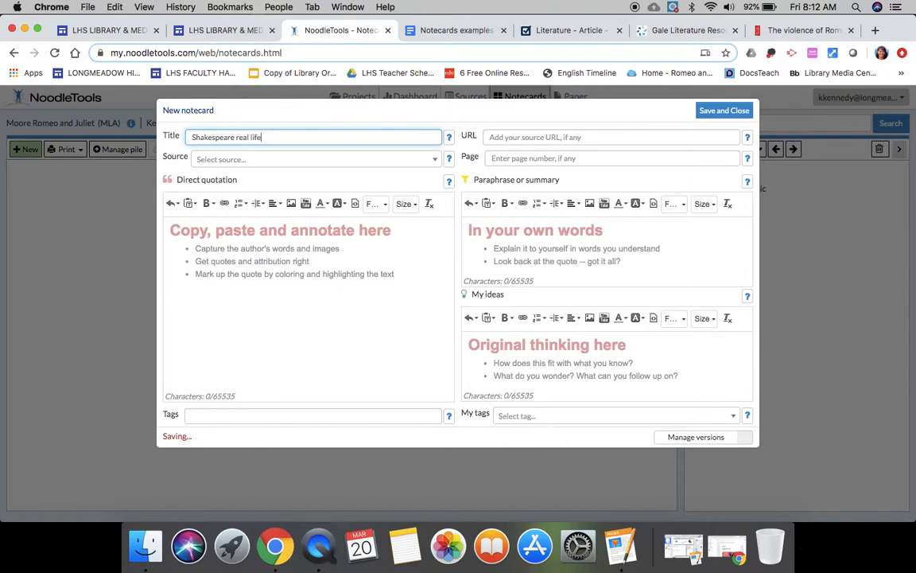
type(" turn")
type("oil")
left_click(435, 164)
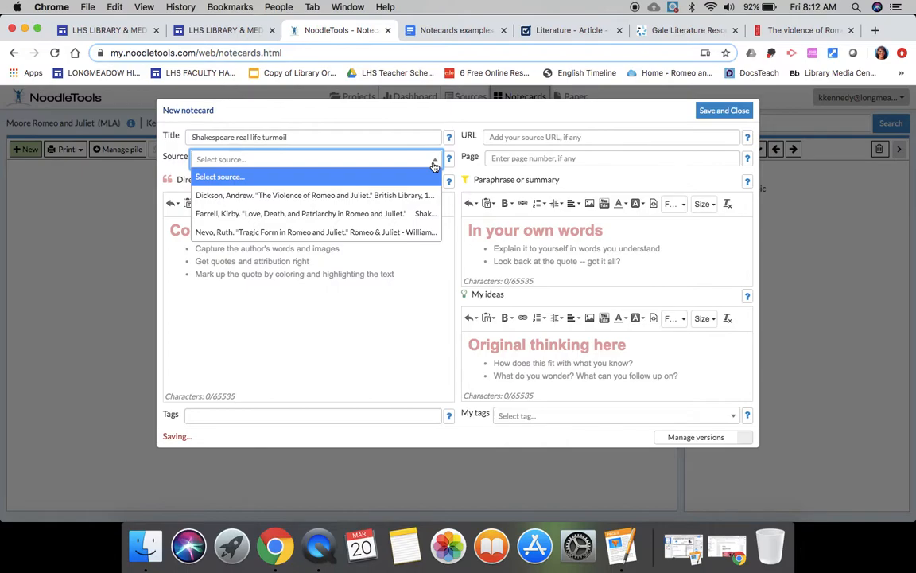
left_click(382, 194)
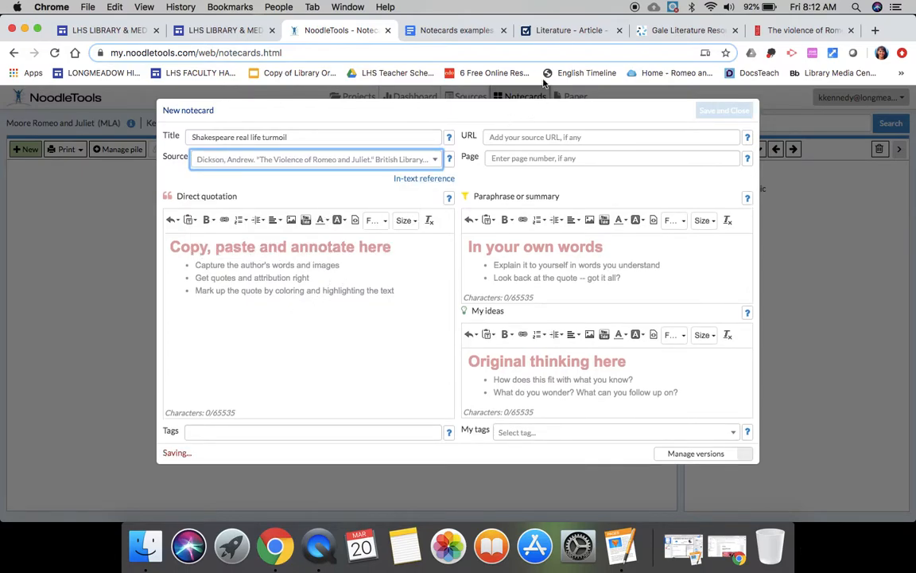
Step: Put the British Library article's highlighted passage starting "For greyer heads in the audience" into the notecard's direct quotation
left_click(772, 32)
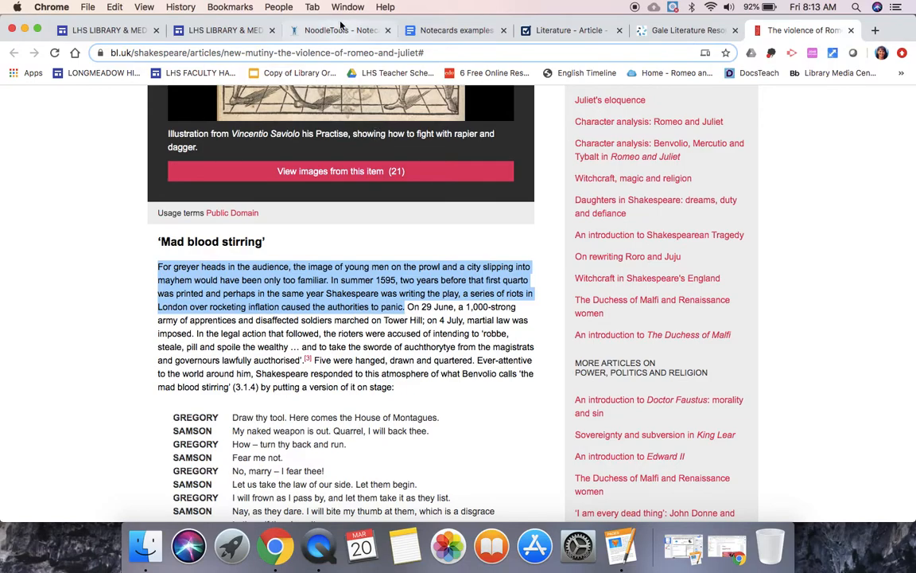
left_click(352, 32)
left_click(323, 266)
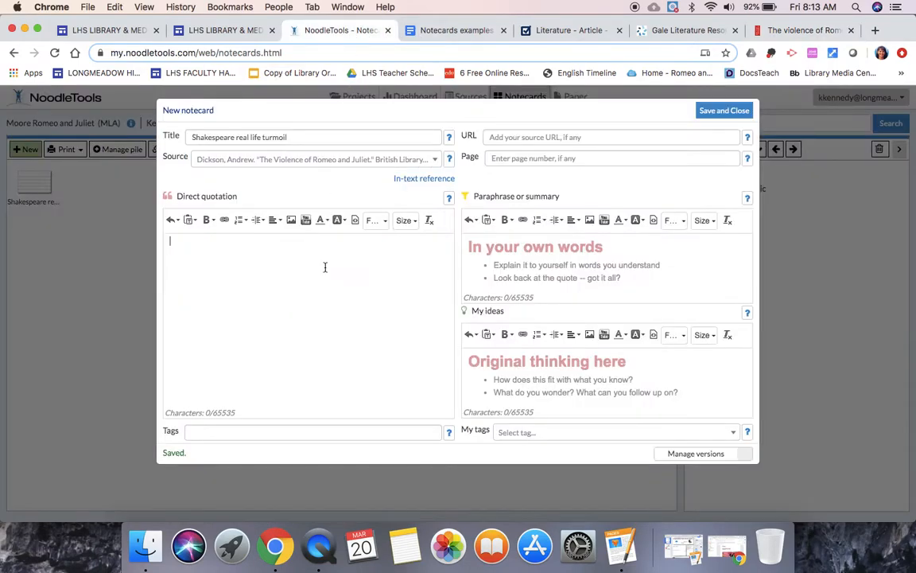
type("For greyer heads in the audience, the image of young men on the prowl and a city slipping into mayhem would have been only too familiar. In summer 1595, two years before that first quarto was printed and perhaps in the same year Shakespeare was writing the play, a series of riots in London over rocketing inflation caused the authorities to panic.")
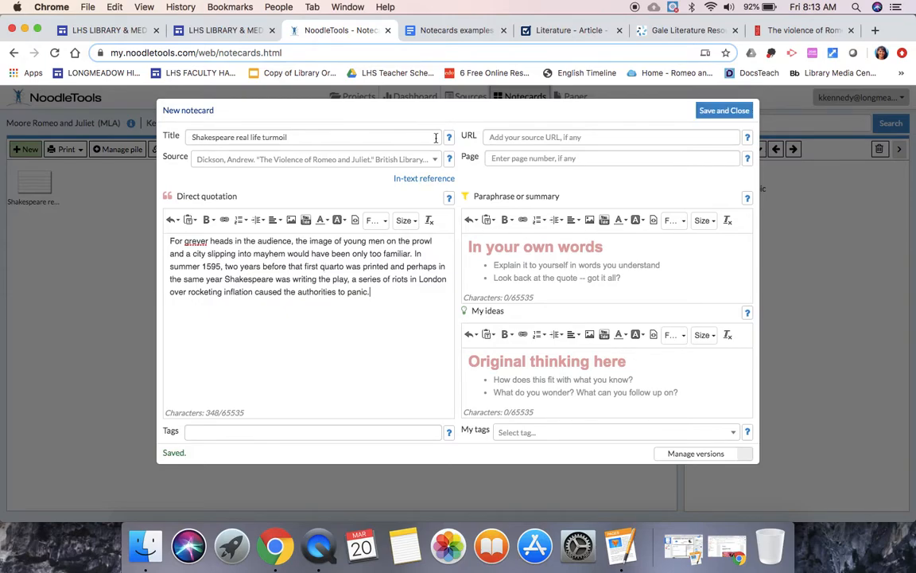
Step: Fill in the notecard's paraphrase with the highlighted "Some of the older audience members" paragraph from the Notecards examples document
left_click(459, 31)
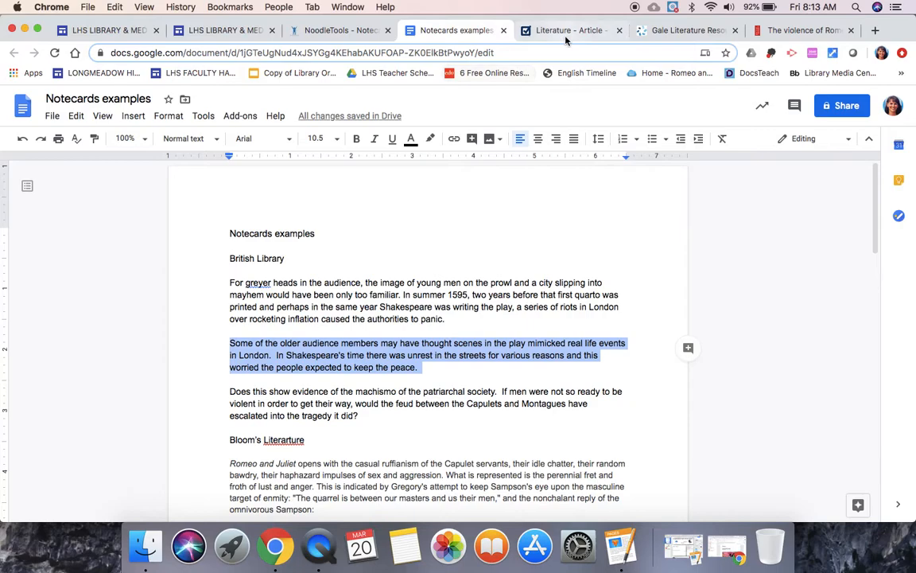
left_click(335, 32)
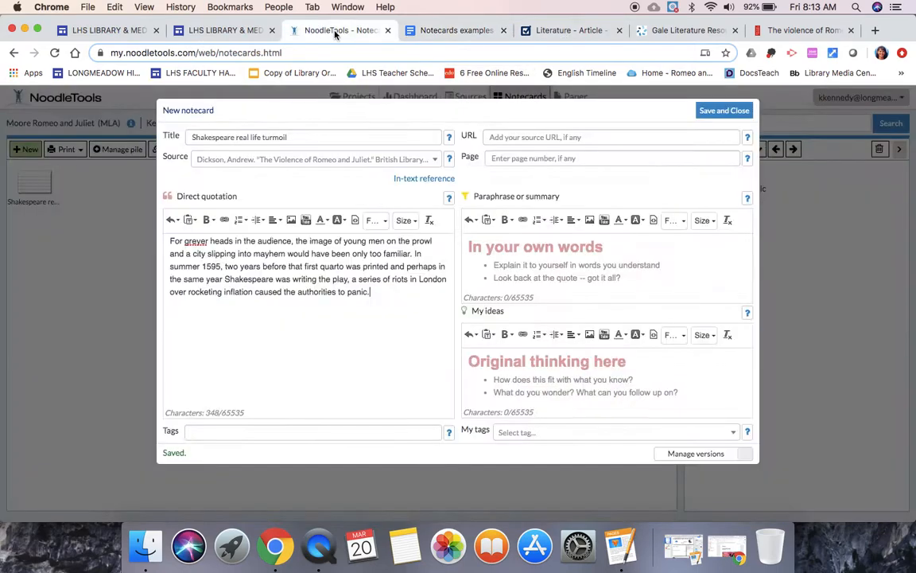
left_click(482, 249)
type("Some of the older audience members may have thought scenes in the play mimicked real life events in London.  In Shakespeare's time there was unrest in the streets for various reasons and this worried the people expected to keep the peace.")
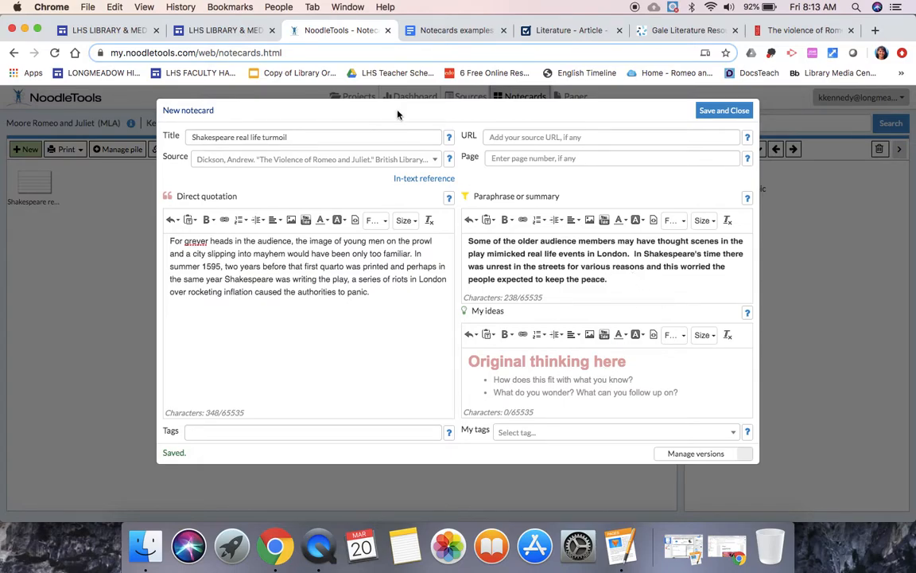
Step: Copy the "Does this show evidence of the machismo" paragraph from the Notecards examples document into the notecard's My ideas section
left_click(422, 31)
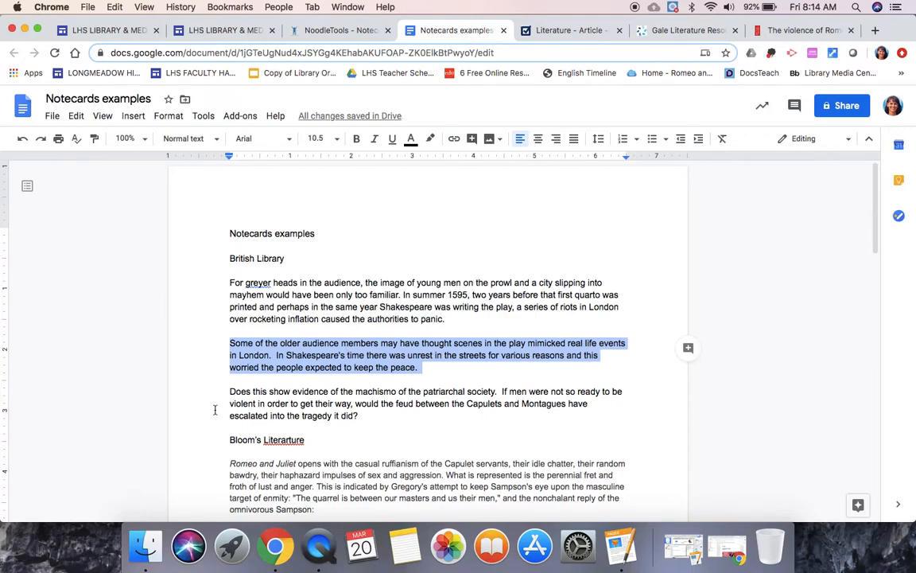
left_click_drag(227, 391, 365, 415)
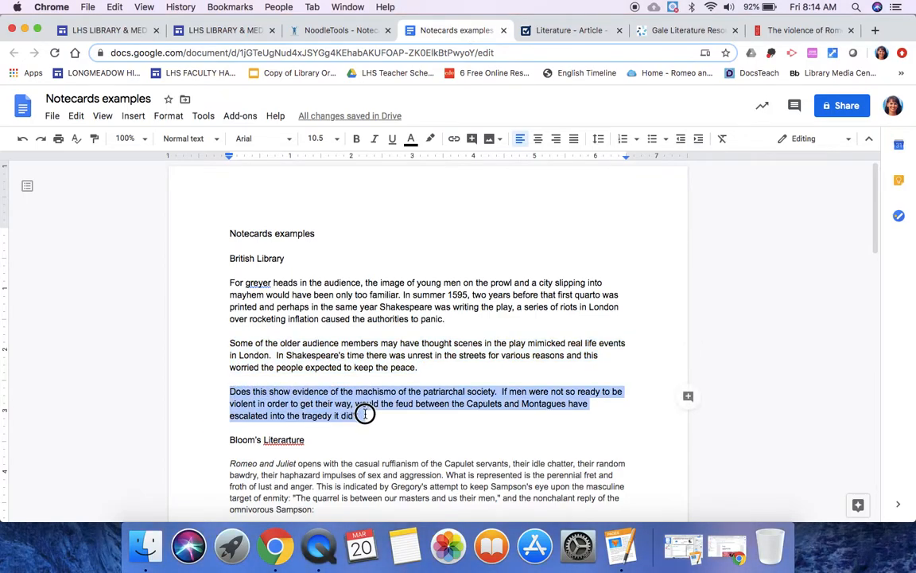
key("super+c")
left_click(340, 30)
left_click(529, 362)
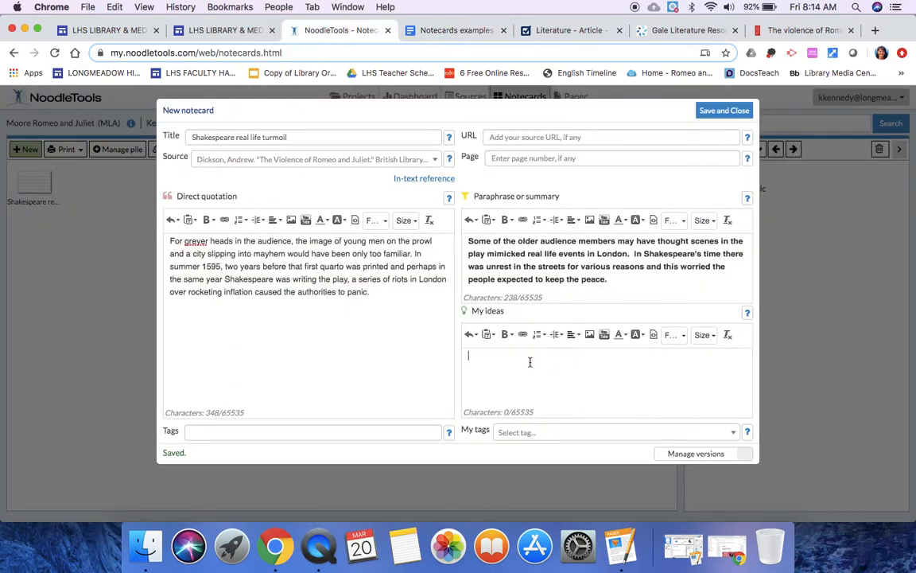
key("super+v")
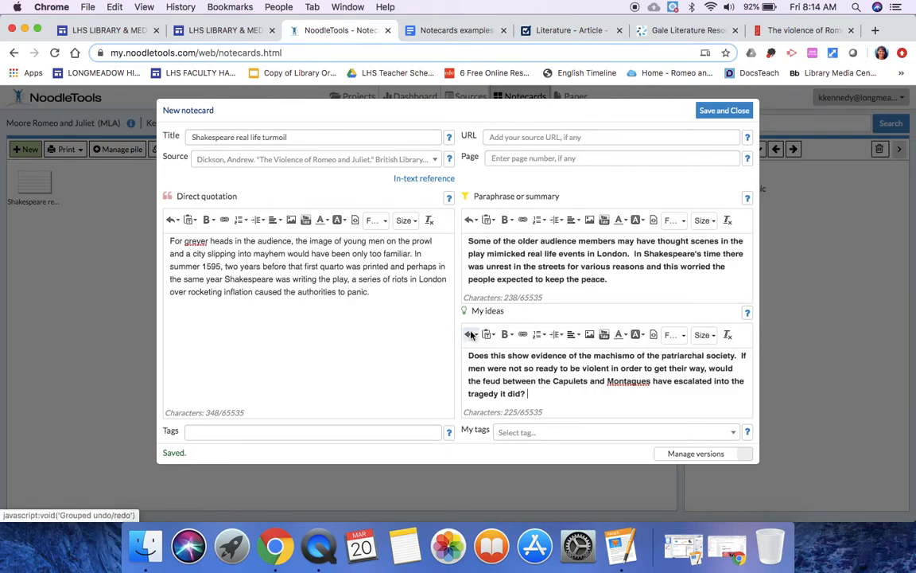
Step: Save and close the notecard, preview it on the tabletop, and move it away from the corner toward the middle
left_click(725, 110)
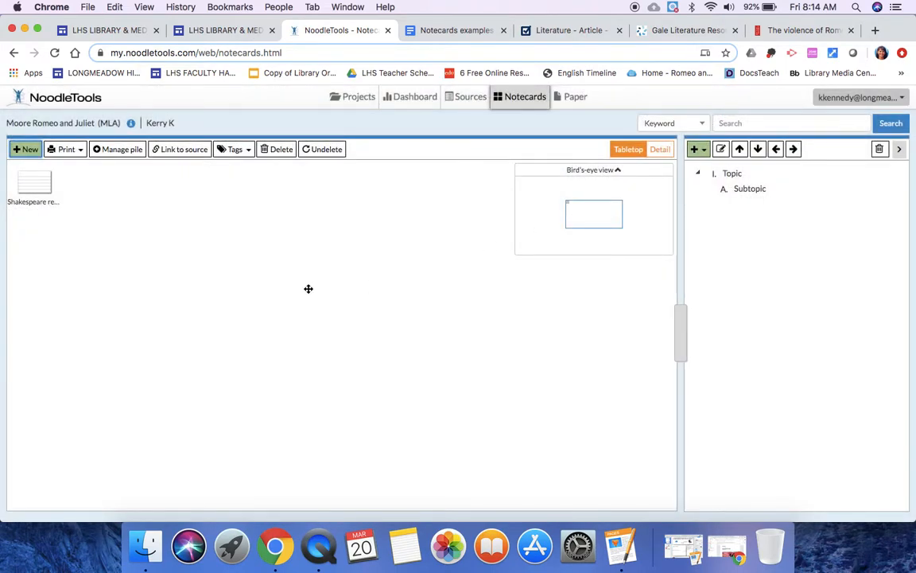
mouse_move(36, 189)
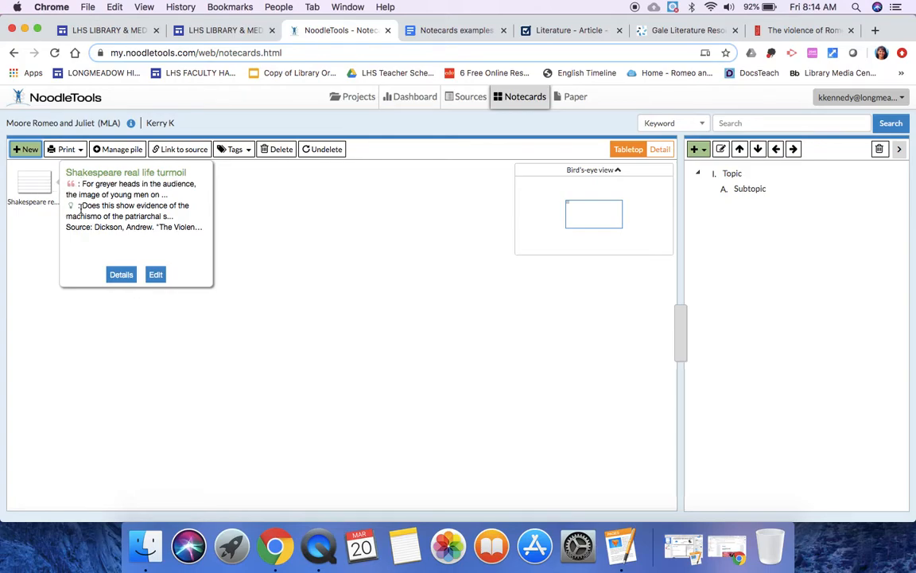
left_click_drag(28, 201, 228, 219)
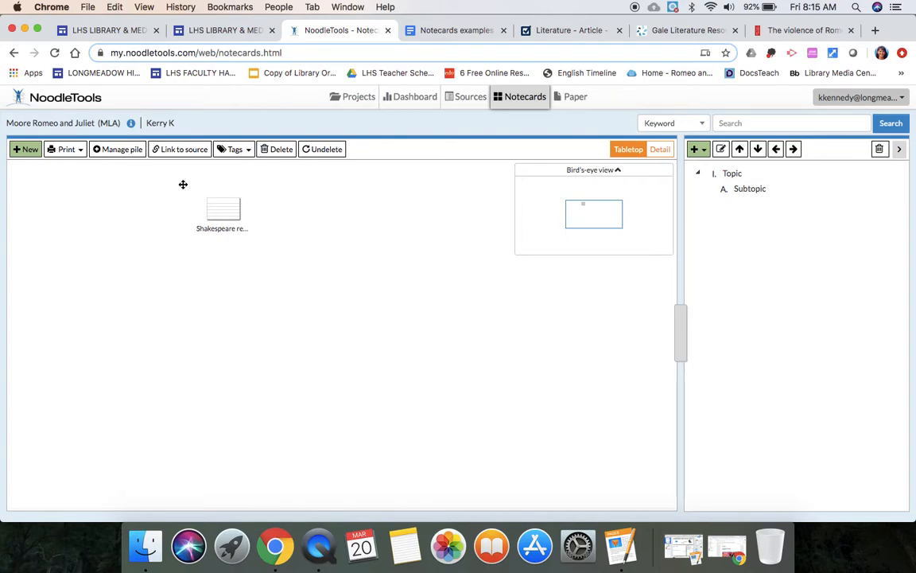
Step: Create another notecard and paste the Bloom's Literature passage starting "Romeo and Juliet opens with the casual ruffianism" as its direct quotation
left_click(27, 150)
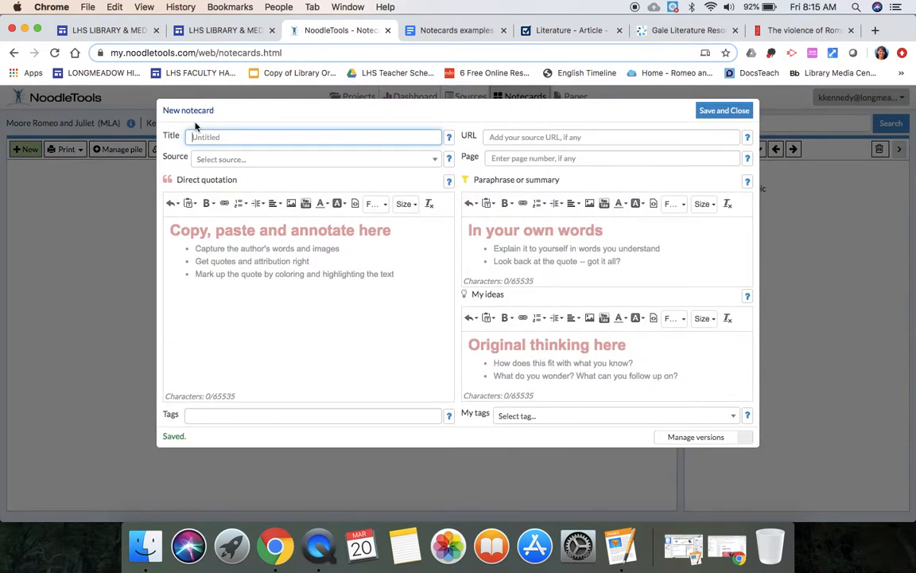
left_click(456, 32)
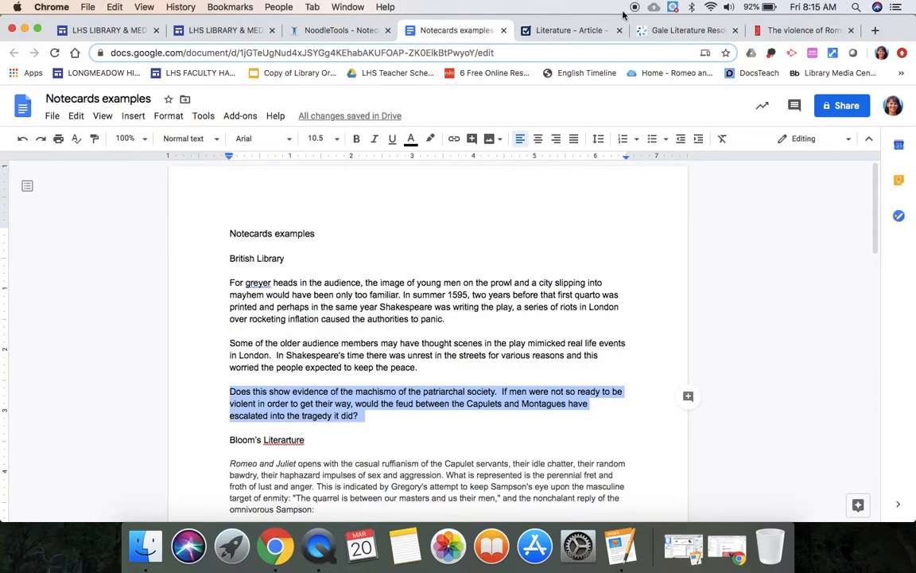
left_click(572, 30)
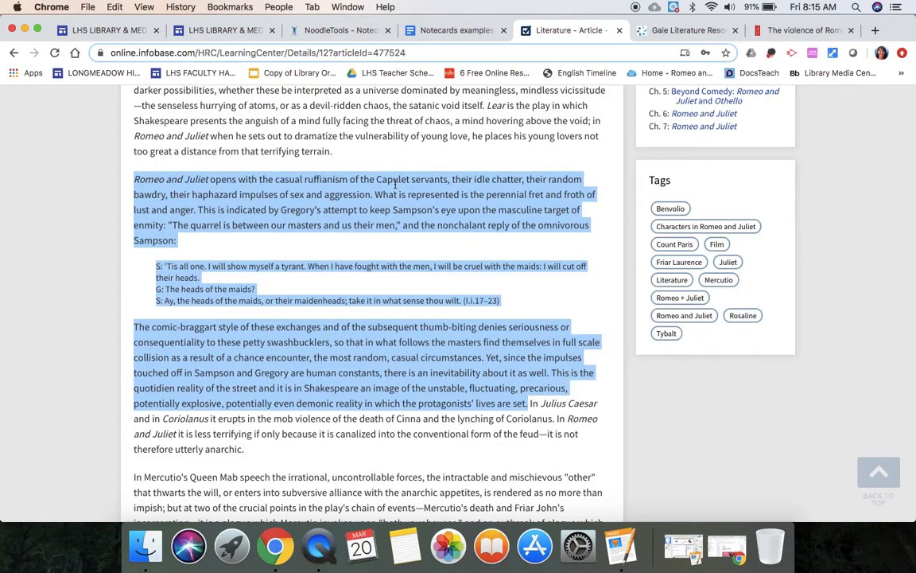
left_click(338, 30)
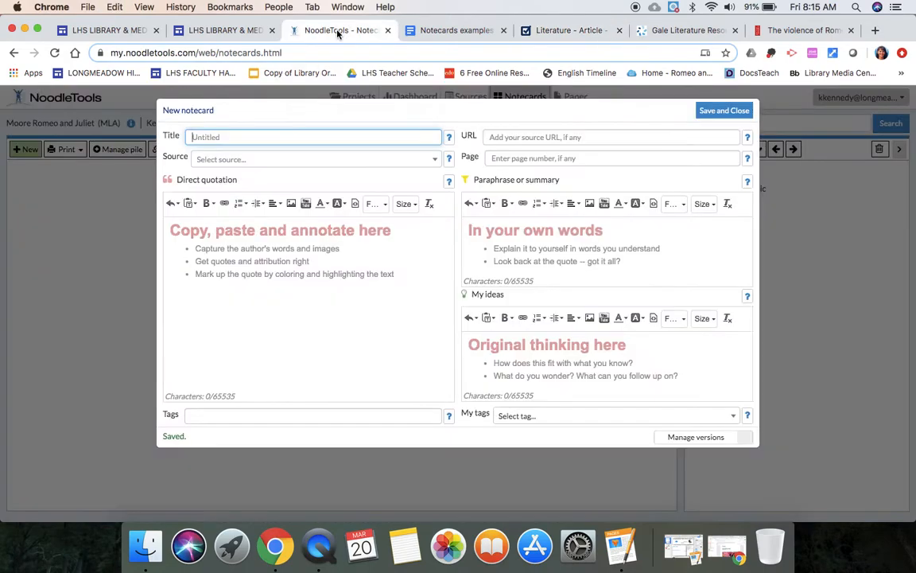
left_click(262, 256)
key("super+v")
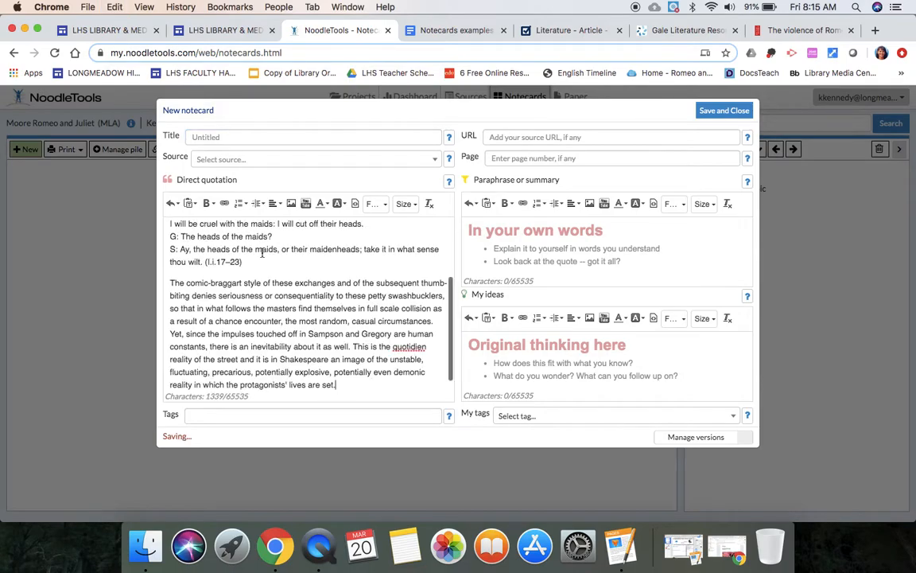
scroll(262, 253, "up", 3)
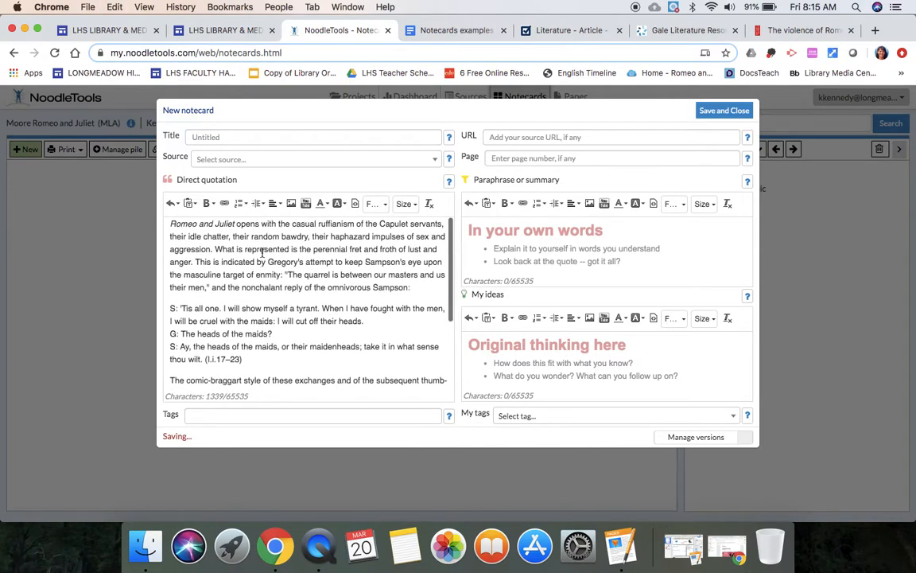
Step: Check the article's title in Bloom's Literature and set the notecard's source to "Tragic Form in Romeo and Juliet."
left_click(434, 159)
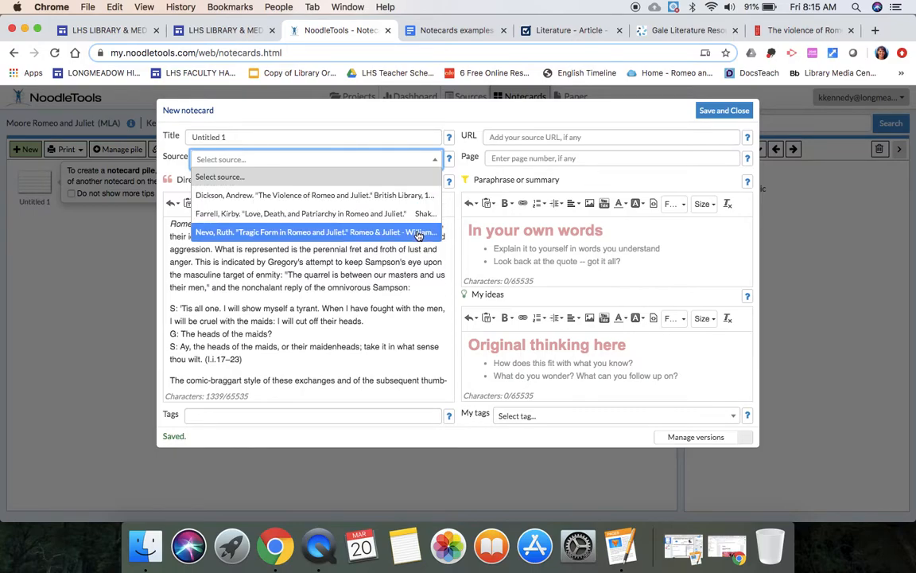
left_click(574, 35)
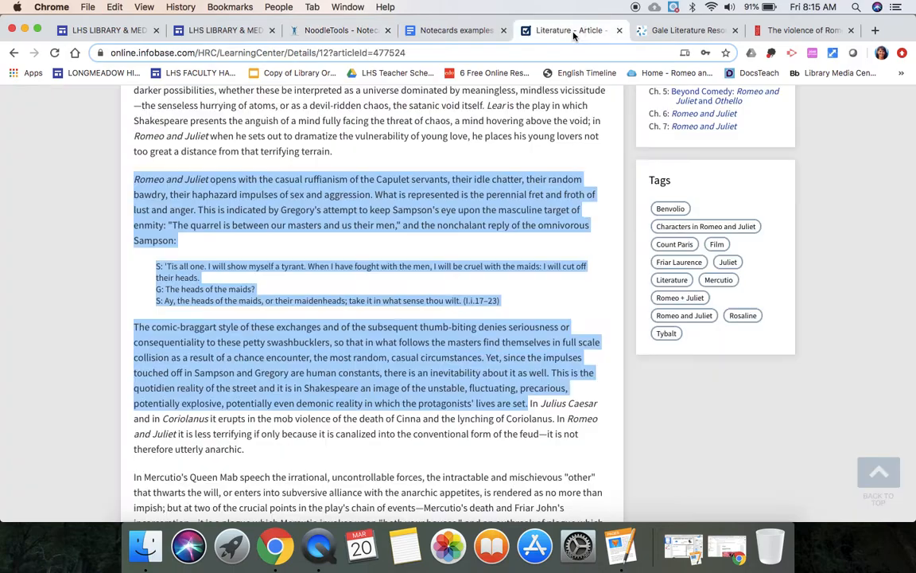
scroll(399, 235, "up", 10)
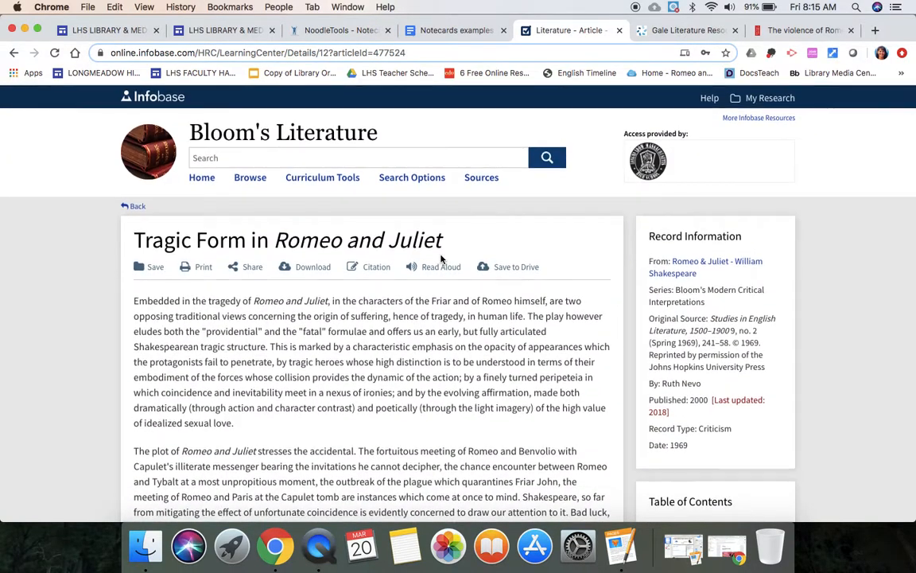
left_click(339, 30)
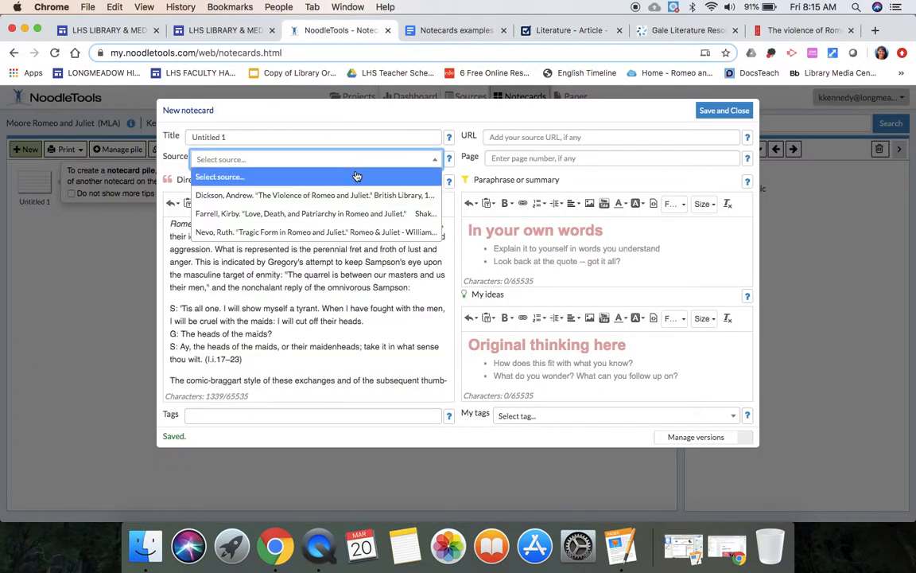
left_click(374, 231)
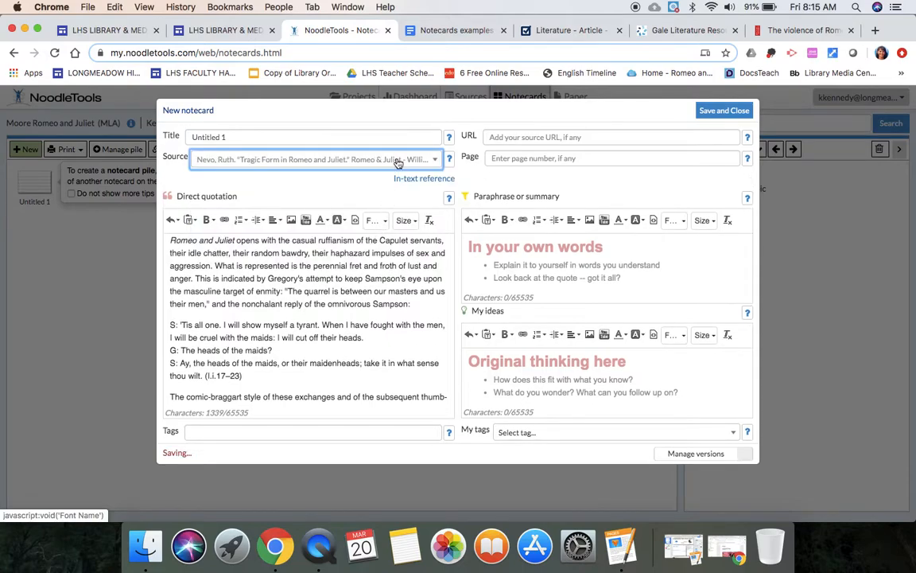
Step: Replace the notecard's default title with "Play examples of patriarchy"
left_click(380, 137)
key("super+a")
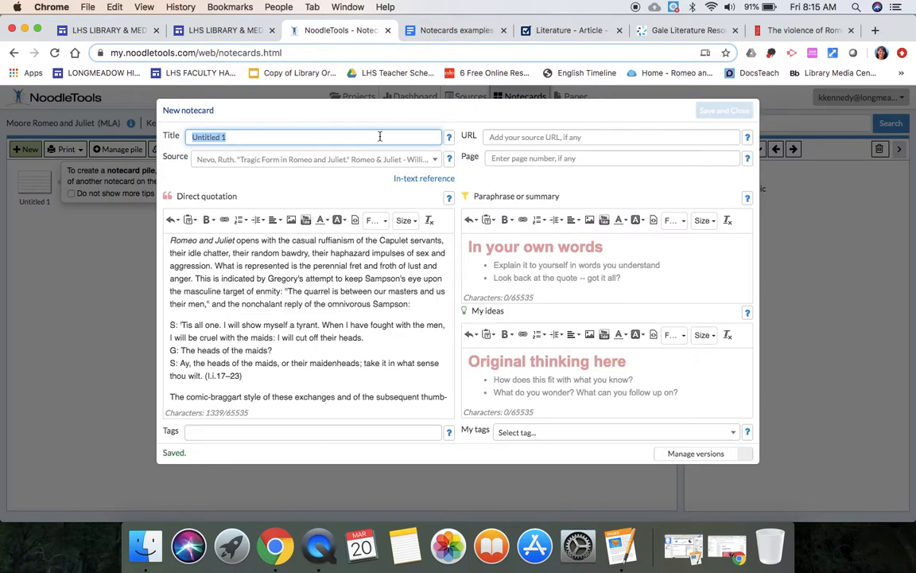
type("Play examples")
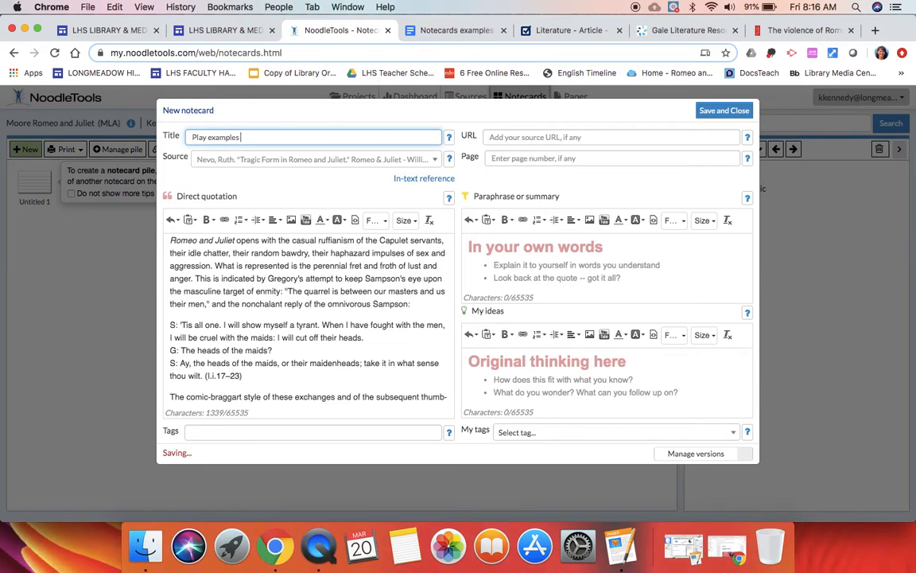
type(" of patriarchy")
Step: Copy the paragraph starting "From the very beginning of the play" from the Notecards examples document into the notecard's paraphrase
left_click(475, 253)
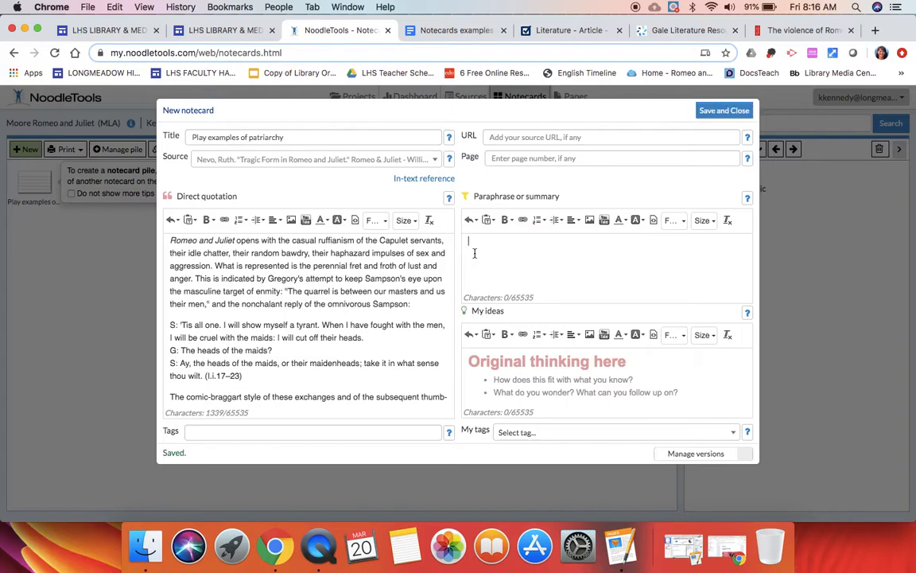
left_click(457, 31)
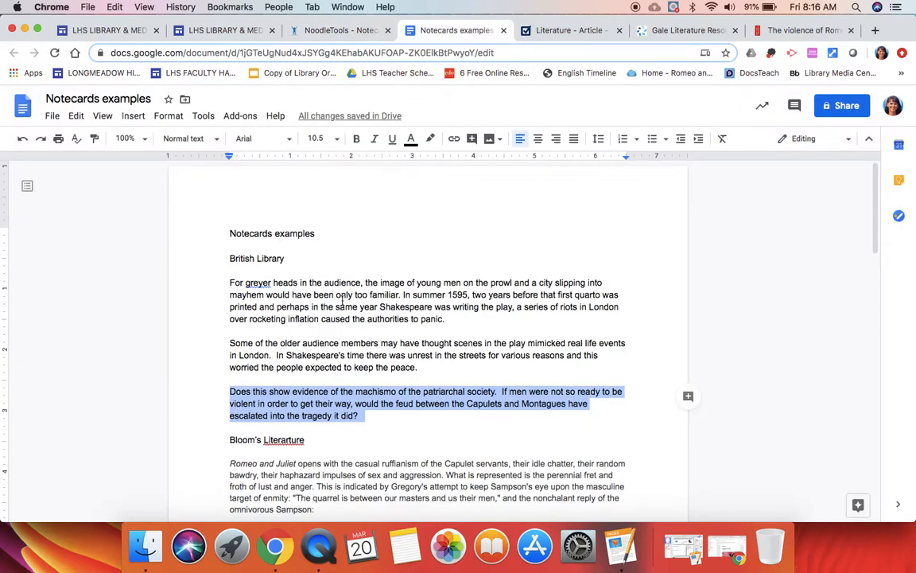
scroll(342, 300, "down", 10)
scroll(342, 300, "down", 1)
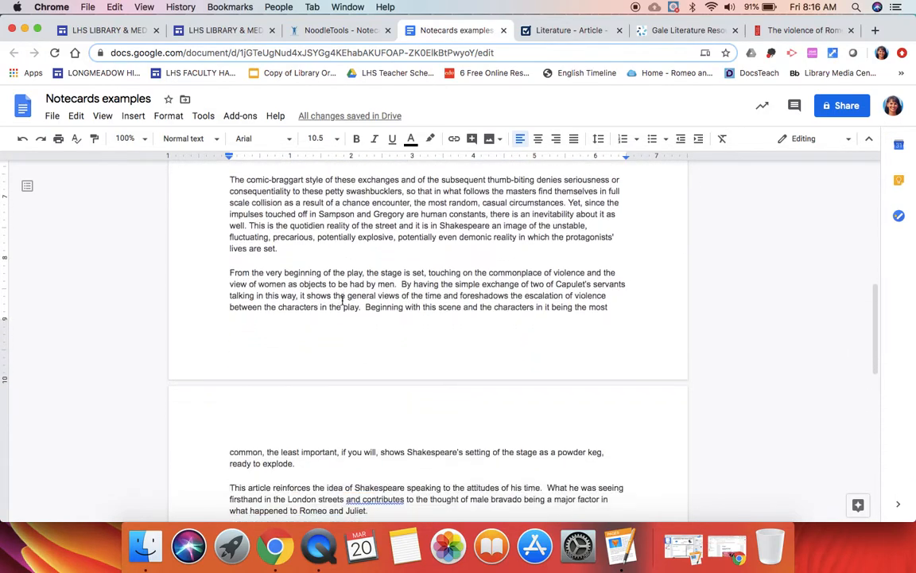
left_click(230, 272)
left_click_drag(230, 272, 307, 475)
key("super+c")
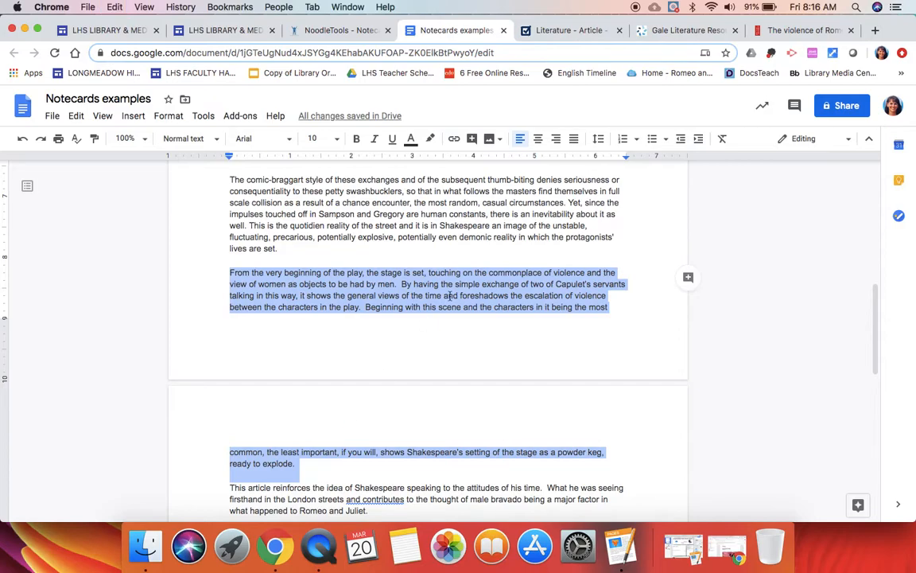
left_click(315, 30)
left_click(516, 264)
key("super+v")
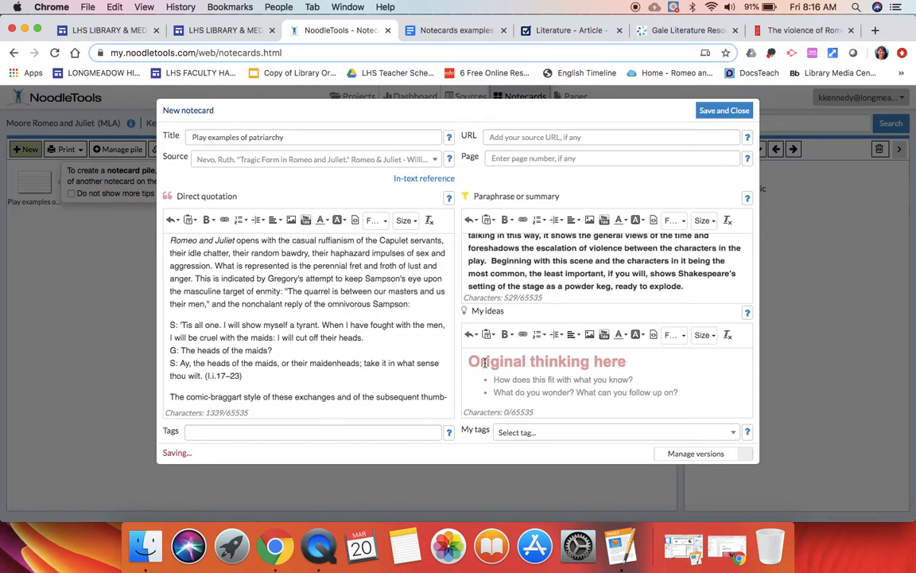
Step: Copy the paragraph starting "This article reinforces the idea" from the Notecards examples document into the notecard's own ideas and save the card
left_click(450, 30)
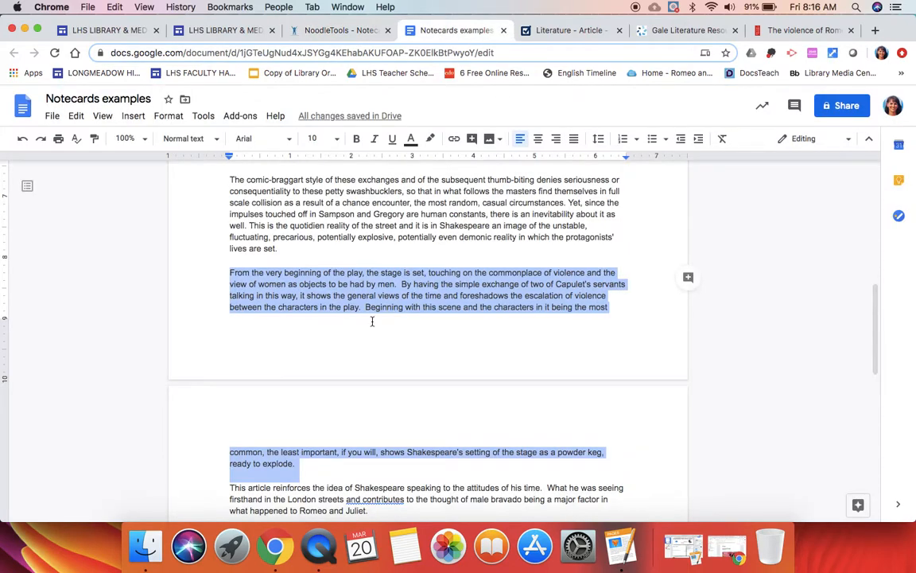
scroll(372, 321, "down", 4)
left_click_drag(229, 348, 378, 376)
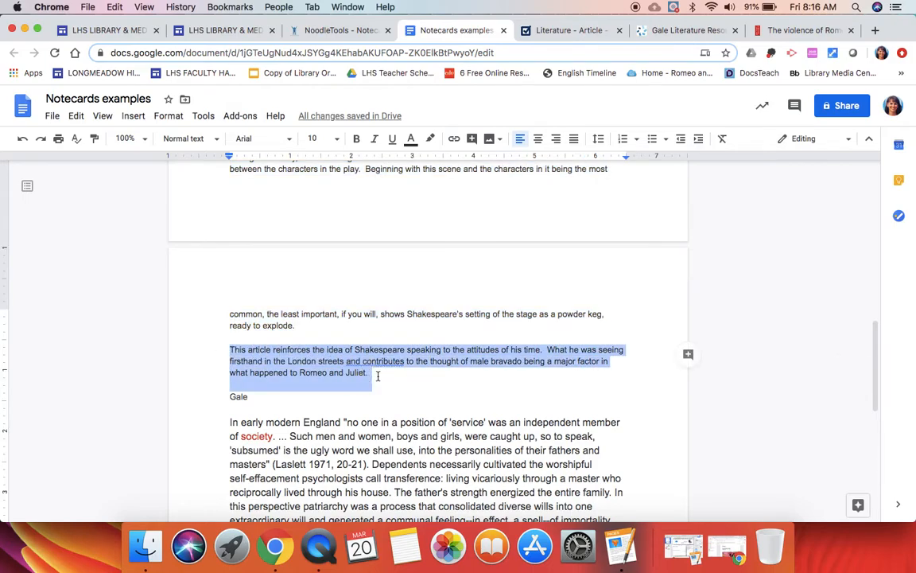
left_click(342, 30)
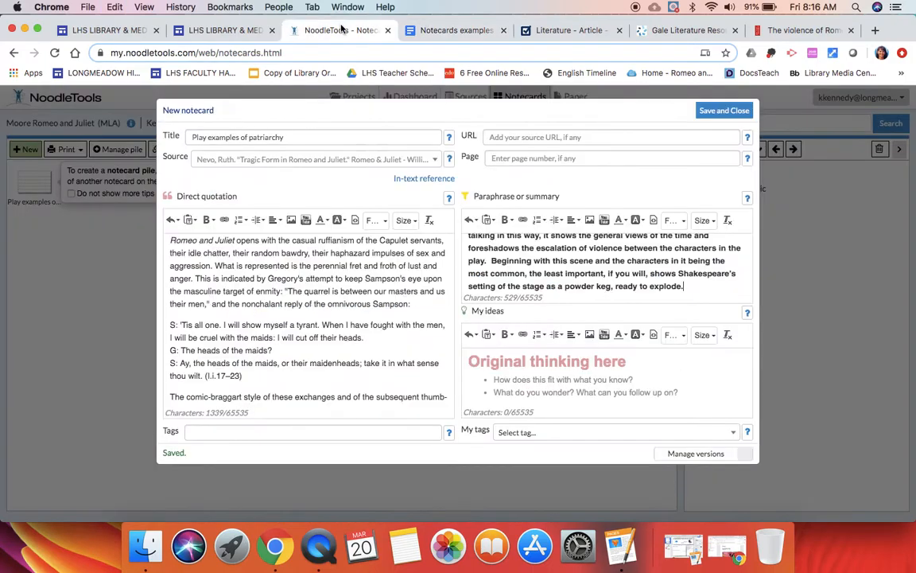
left_click(497, 370)
key("super+v")
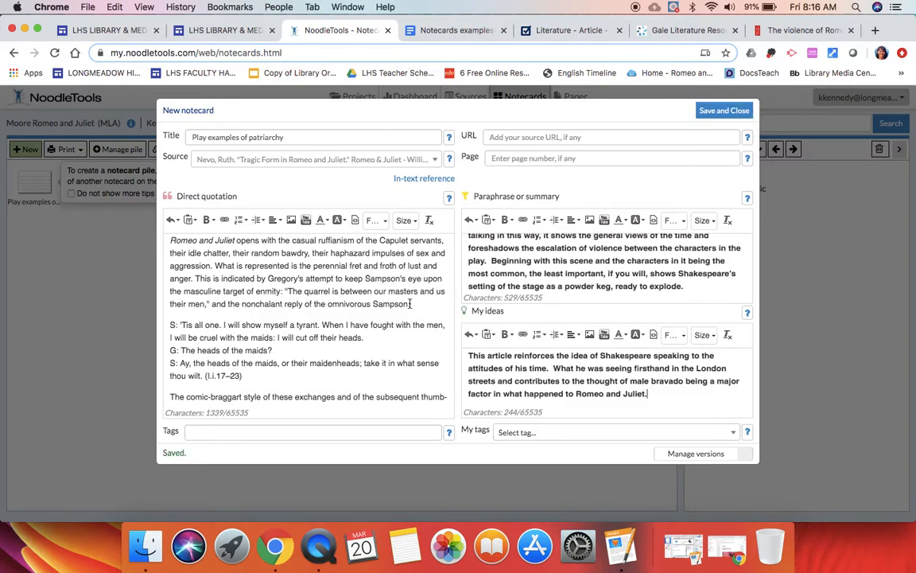
left_click(724, 111)
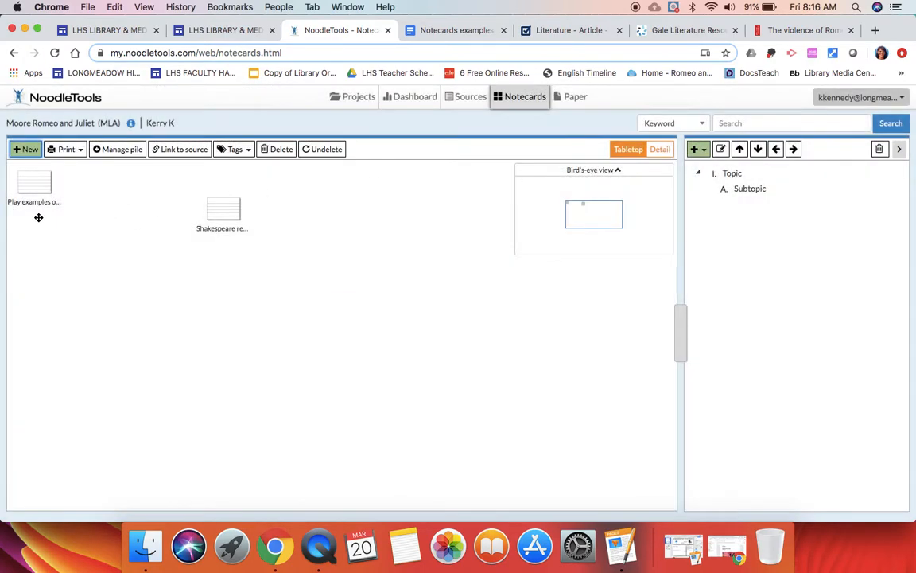
Step: Place the "Play examples of patriarchy" card directly beside the Shakespeare card, on its left side, on the tabletop
mouse_move(38, 187)
left_click_drag(38, 186, 301, 213)
mouse_move(197, 202)
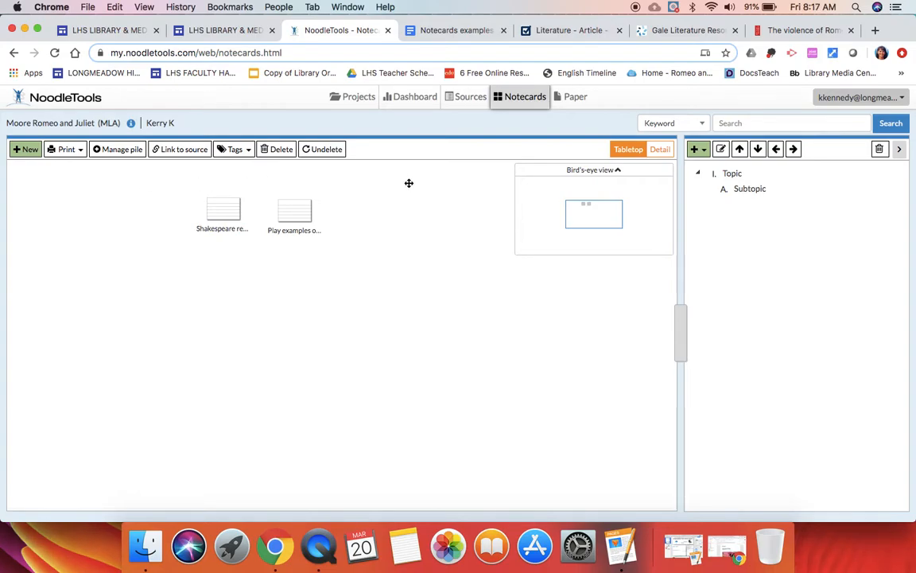
mouse_move(299, 217)
left_click_drag(299, 217, 176, 217)
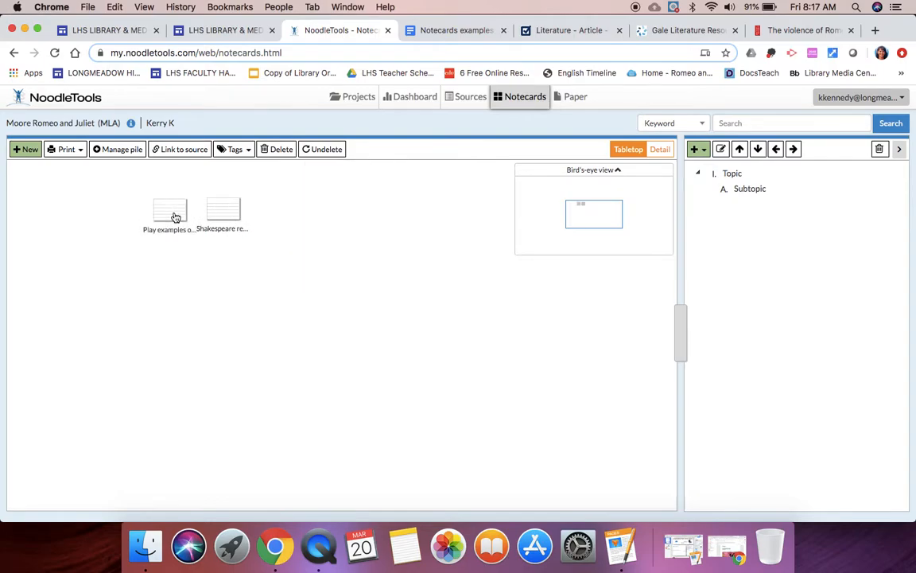
Step: Create another notecard and copy the Gale Literature passage starting "In early modern England" for it
left_click(26, 149)
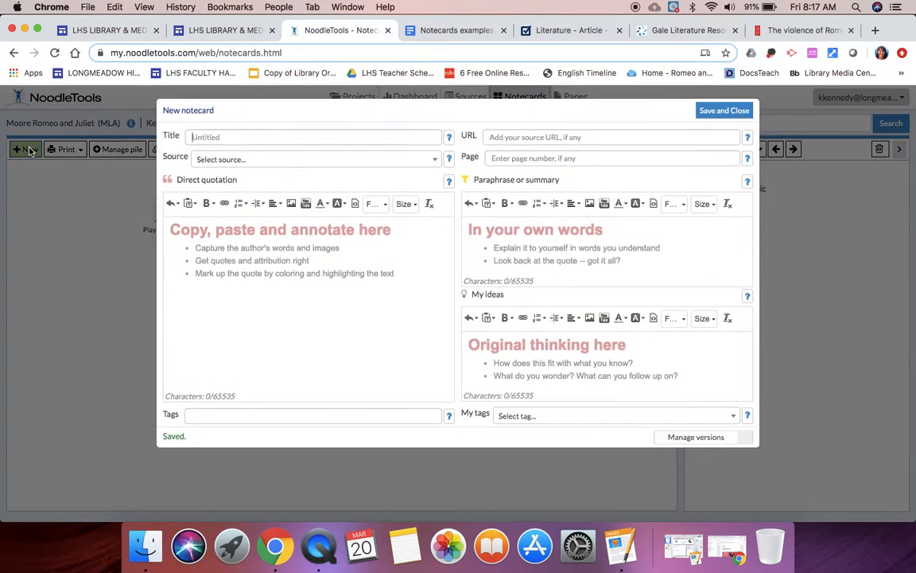
left_click(676, 32)
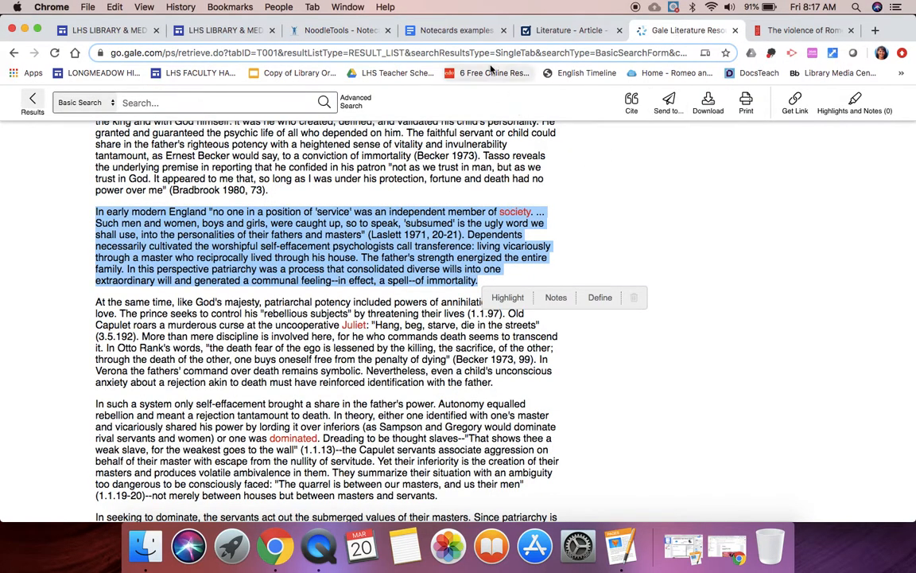
key("super+c")
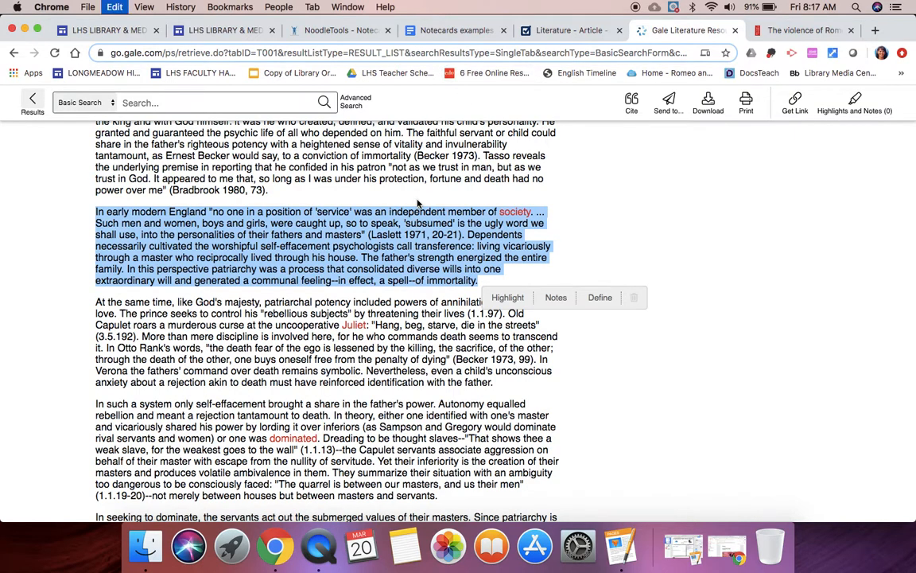
left_click(360, 31)
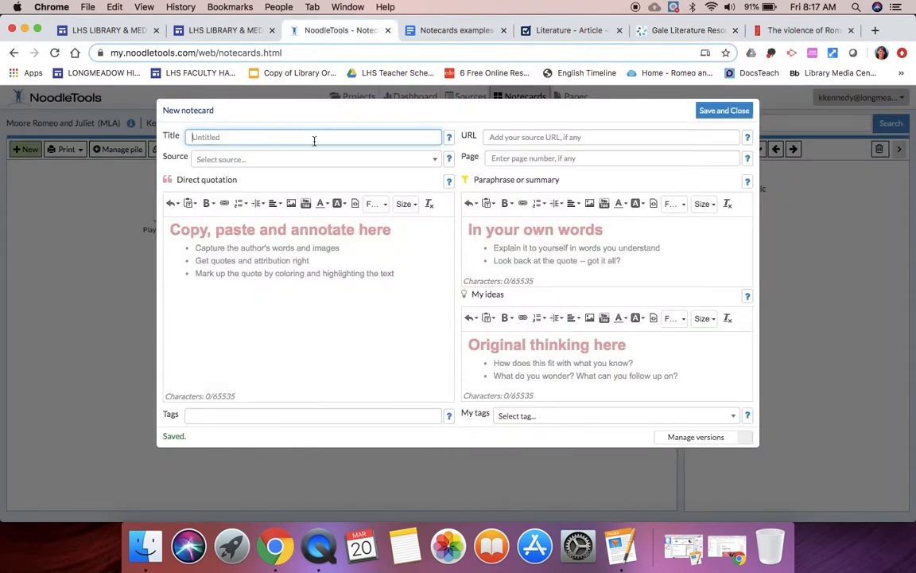
Step: Set the notecard's source to "Love, Death, and Patriarchy in Romeo and Juliet" and paste the copied Gale passage as its direct quotation
left_click(393, 162)
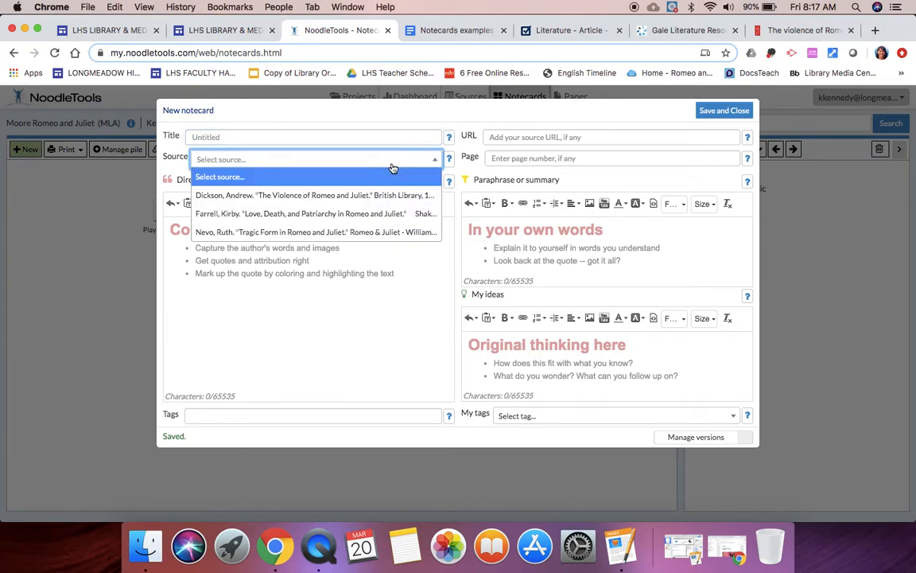
left_click(403, 214)
left_click(319, 251)
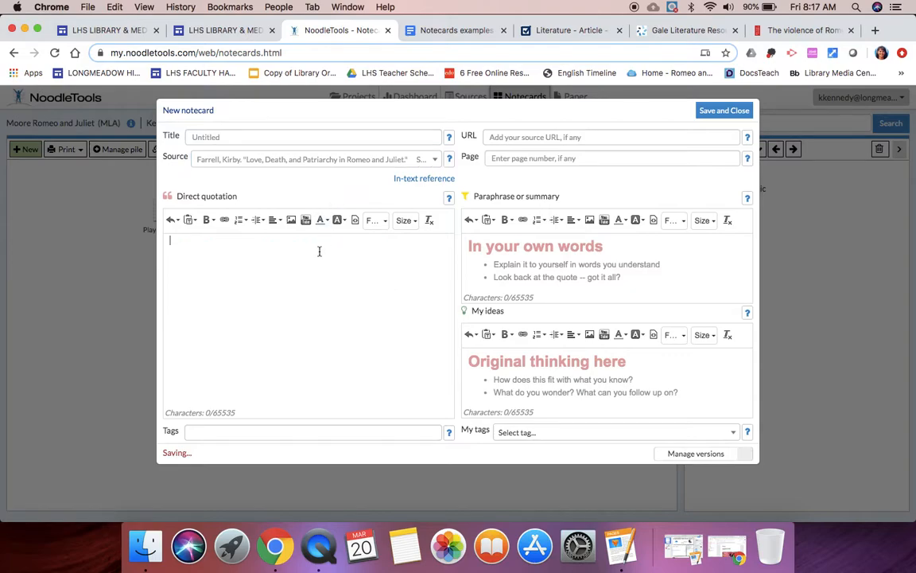
key("super+v")
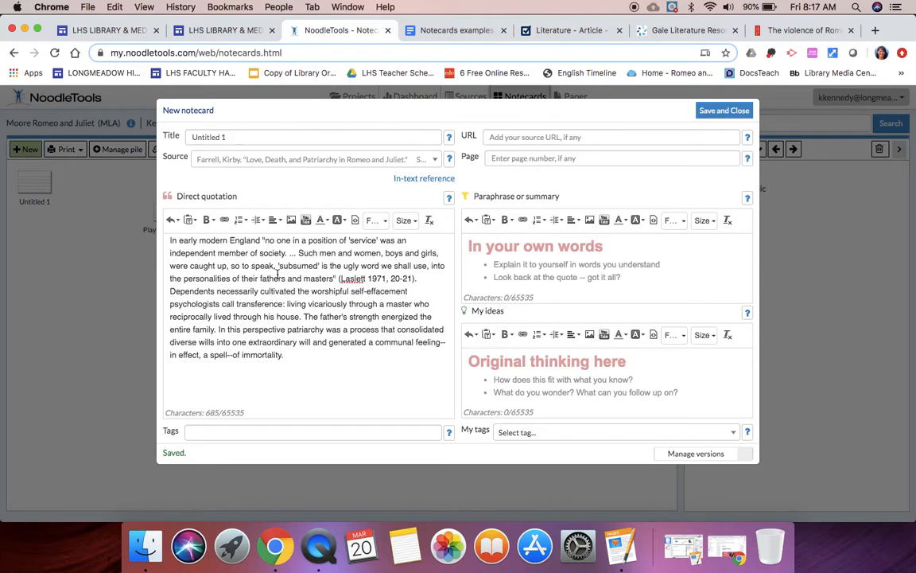
Step: Replace the notecard's default title with "Power of Patriarchy"
left_click(257, 136)
triple_click(257, 136)
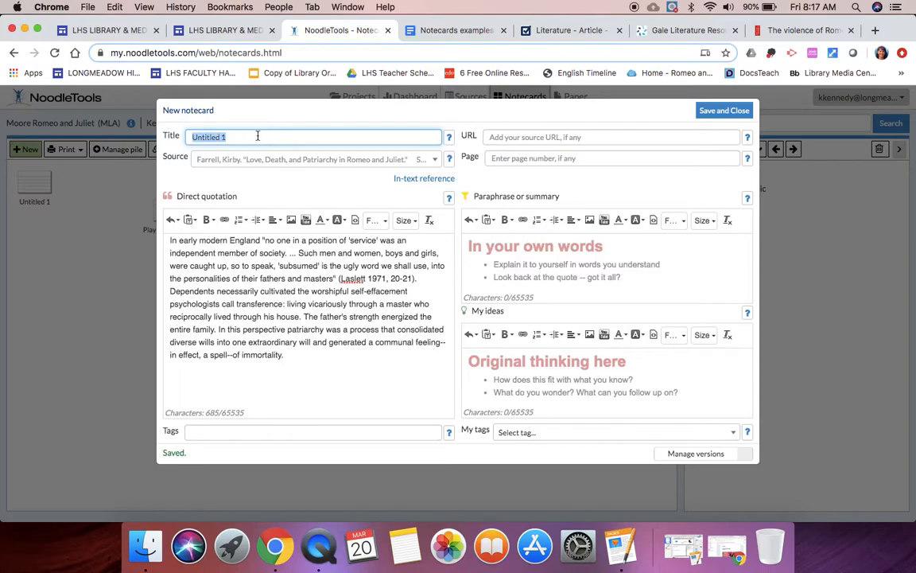
type("Power")
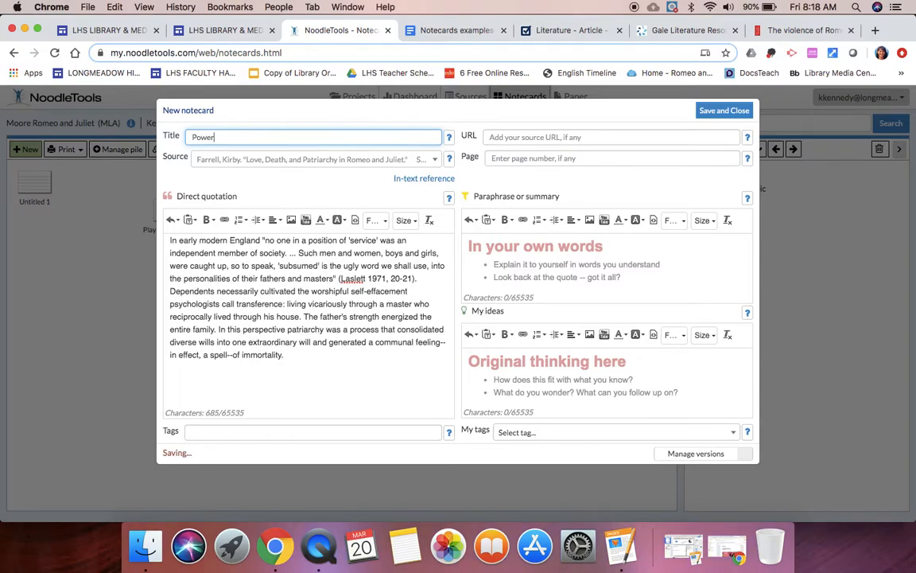
type(" of Patriarchy")
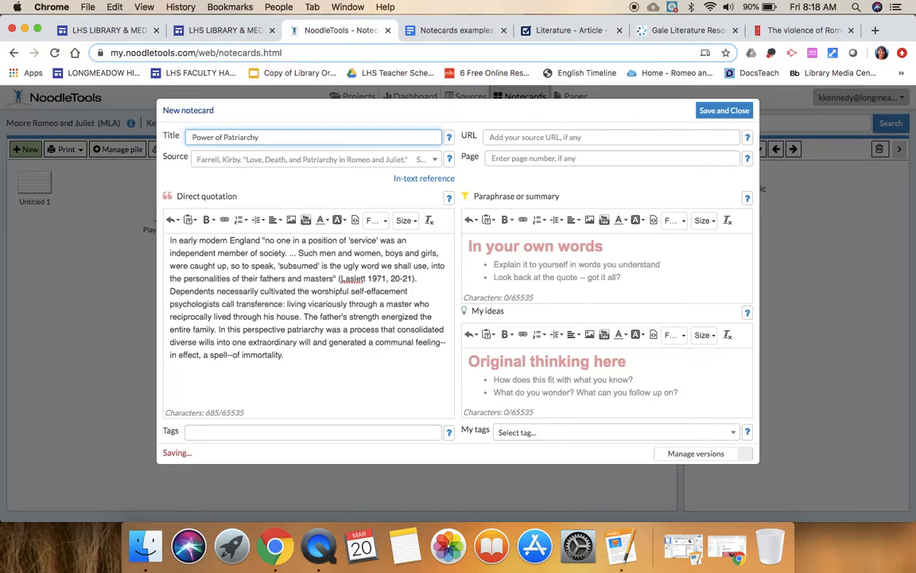
Step: Copy the paragraph starting "All people within the confines of a certain house" from the Notecards examples document into the notecard's paraphrase
left_click(446, 29)
scroll(398, 234, "down", 5)
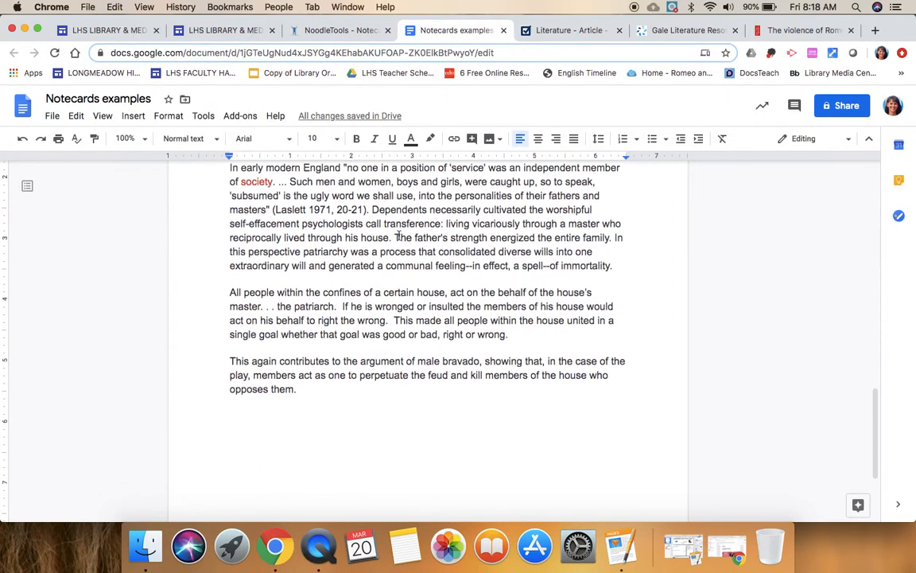
left_click_drag(230, 293, 518, 331)
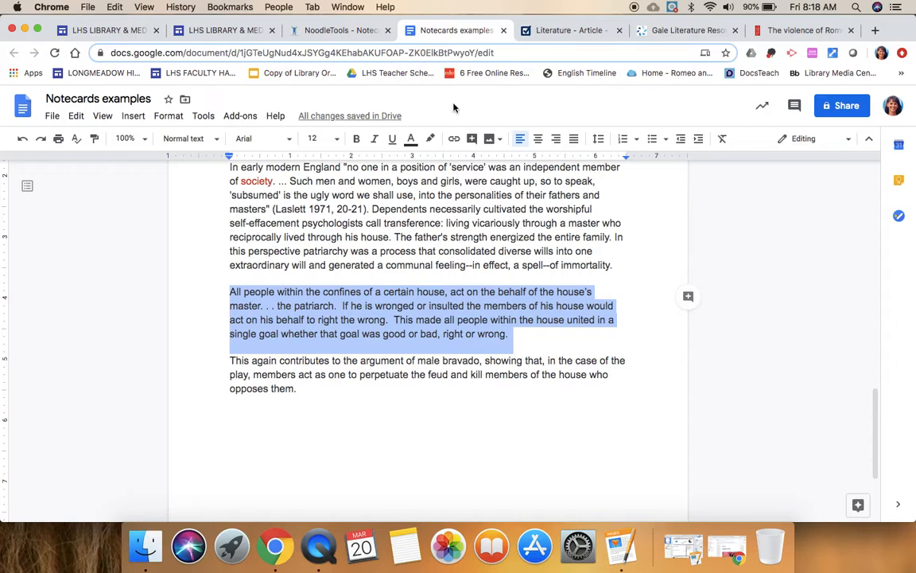
left_click(340, 30)
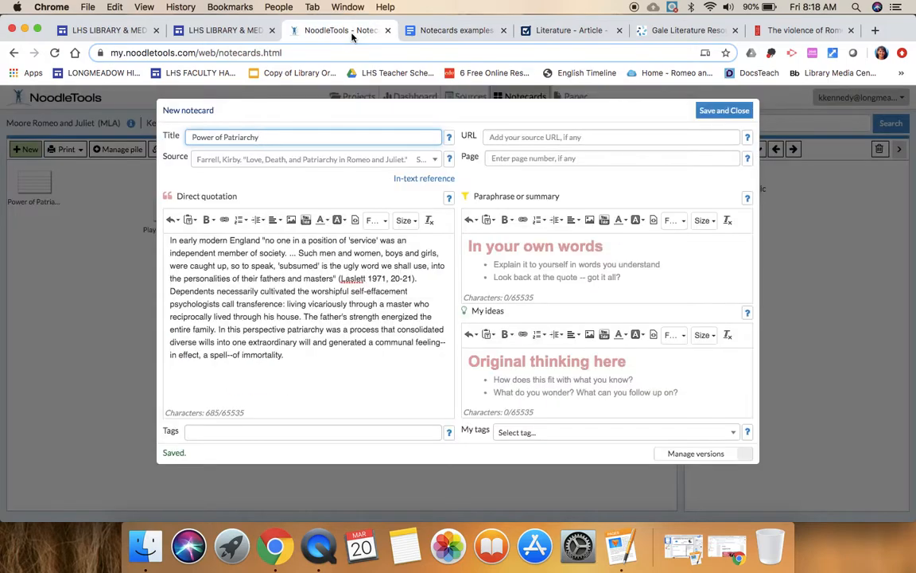
left_click(470, 247)
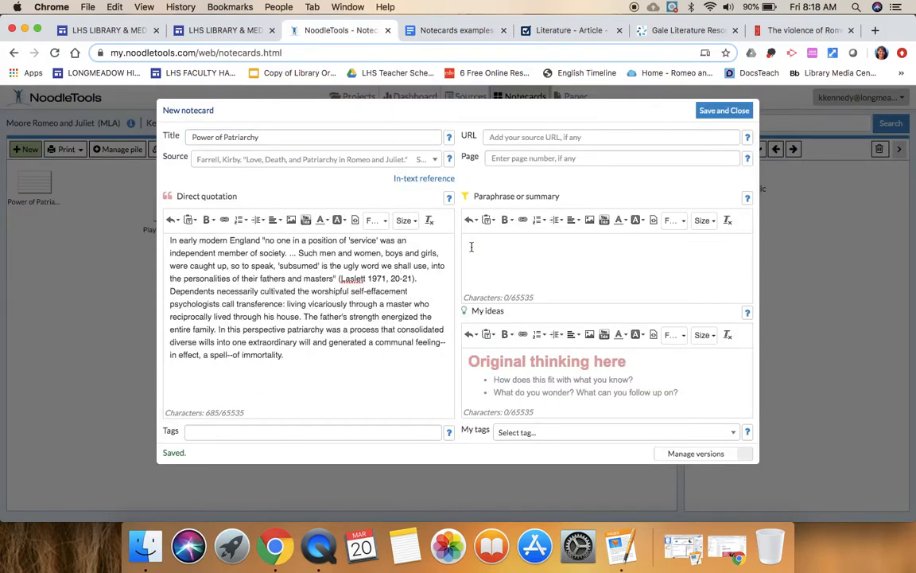
key("super+v")
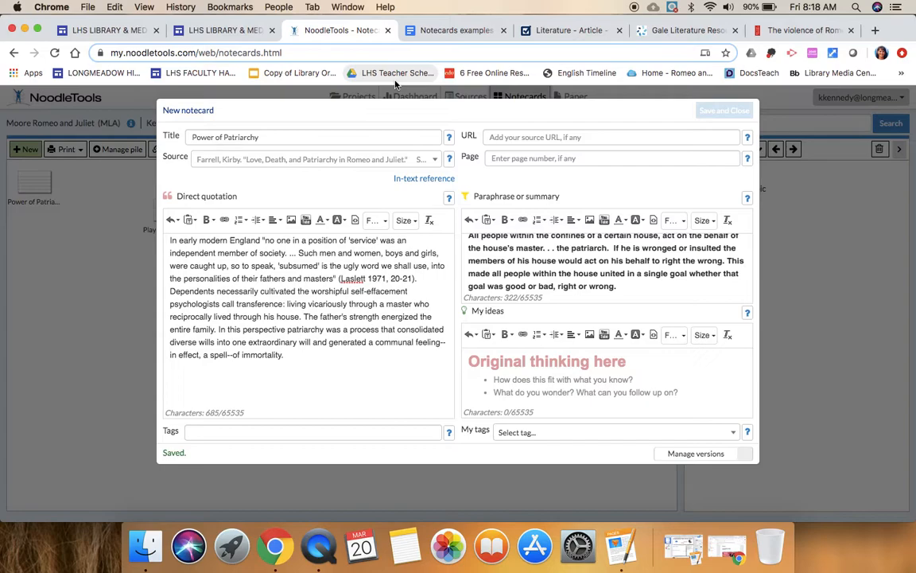
Step: Copy the paragraph starting "This again contributes to the argument of male bravado" from the Notecards examples document into the notecard's own ideas
left_click(458, 30)
left_click_drag(230, 360, 309, 385)
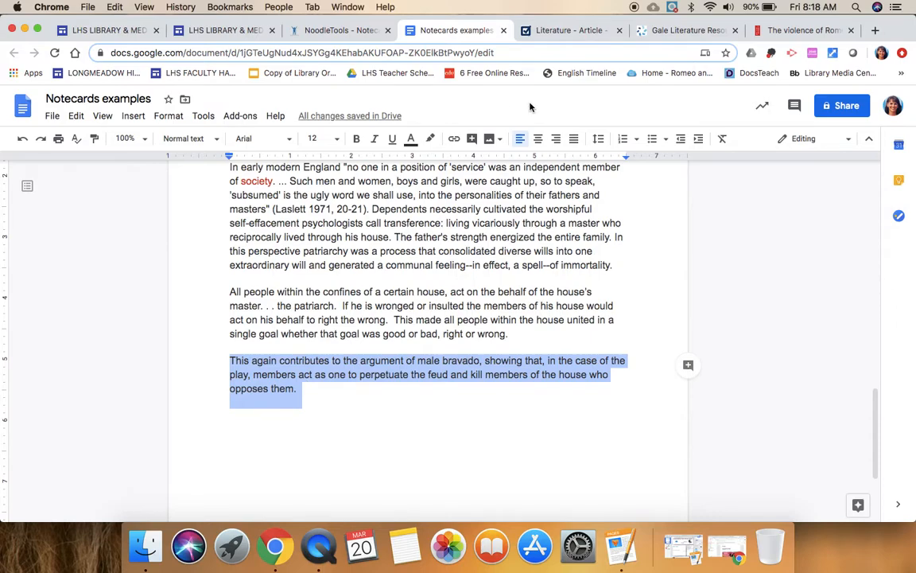
left_click(342, 30)
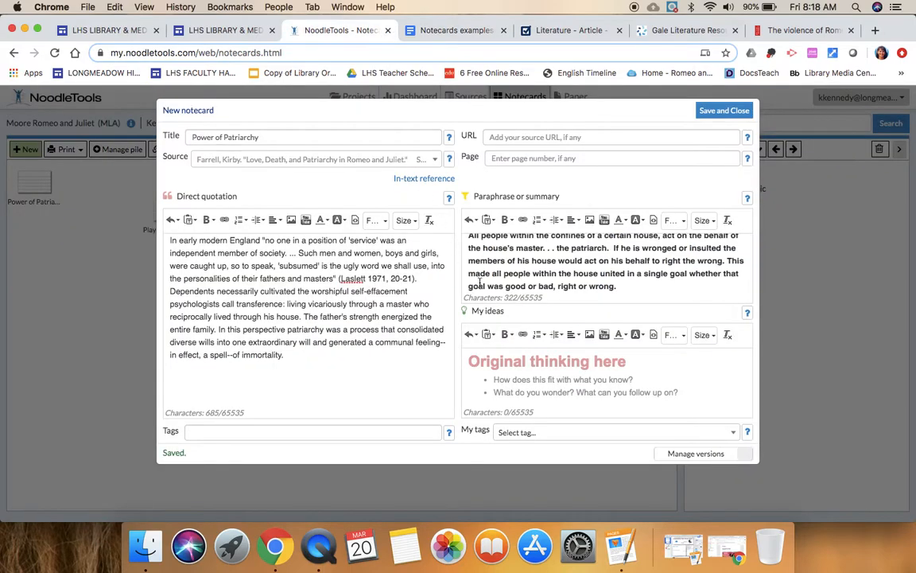
left_click(473, 360)
key("super+v")
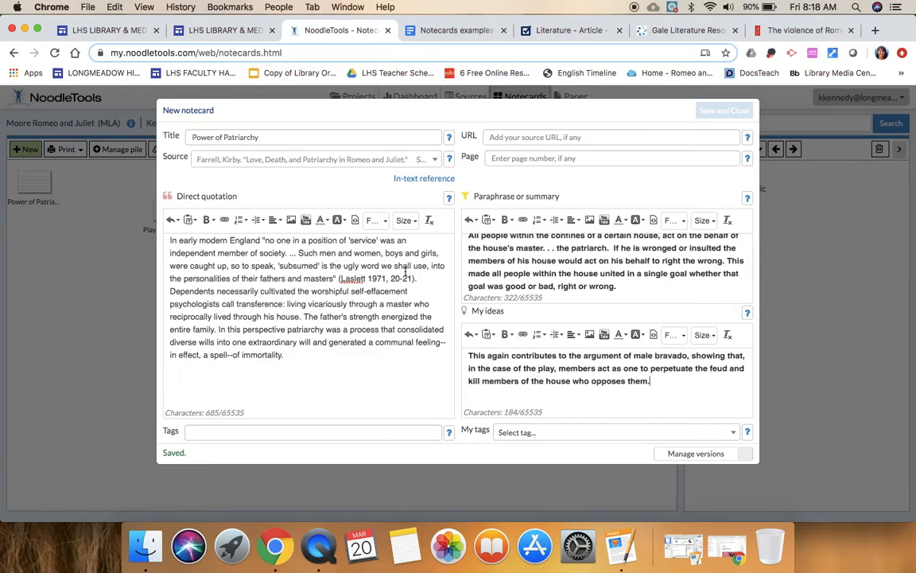
Step: Save and close the "Power of Patriarchy" notecard and place it below the "Play examples of patriarchy" card on the tabletop
left_click(723, 112)
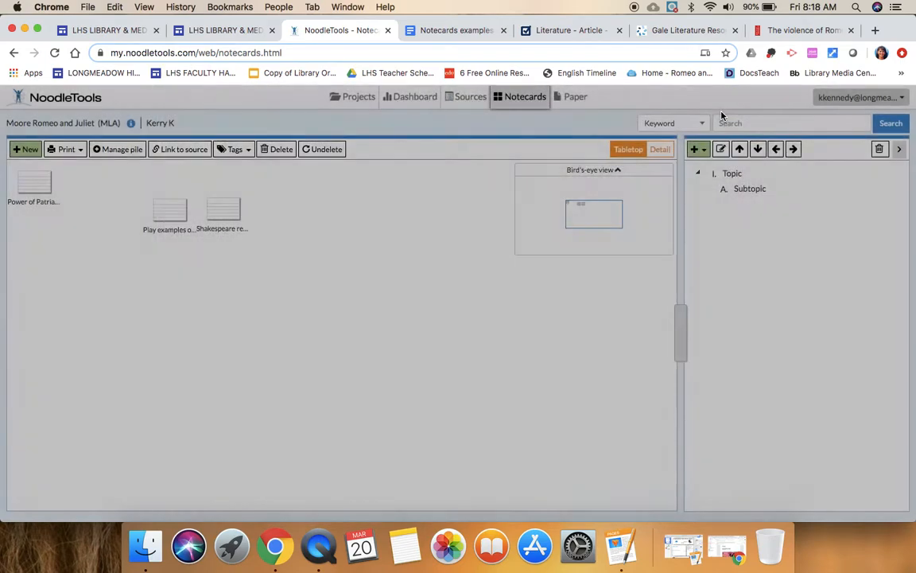
mouse_move(39, 187)
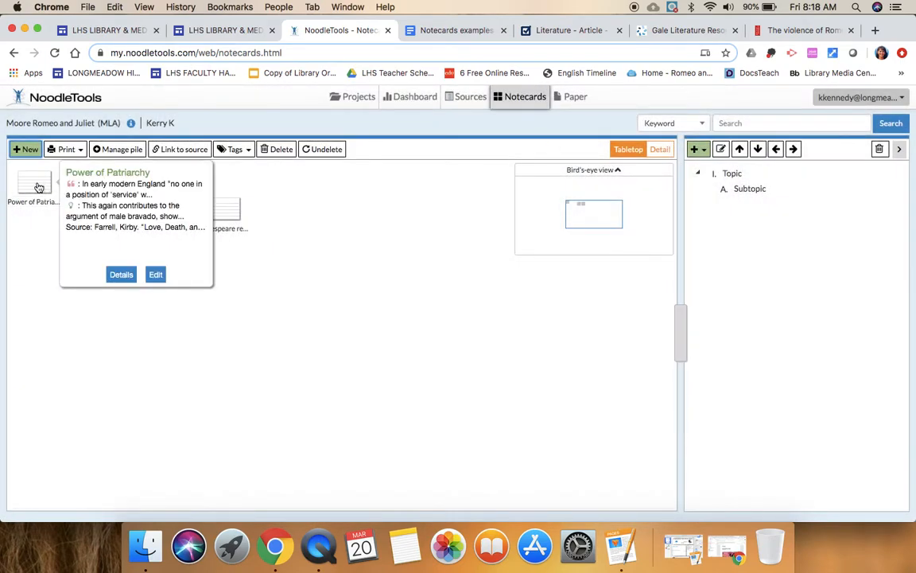
left_click_drag(39, 187, 167, 288)
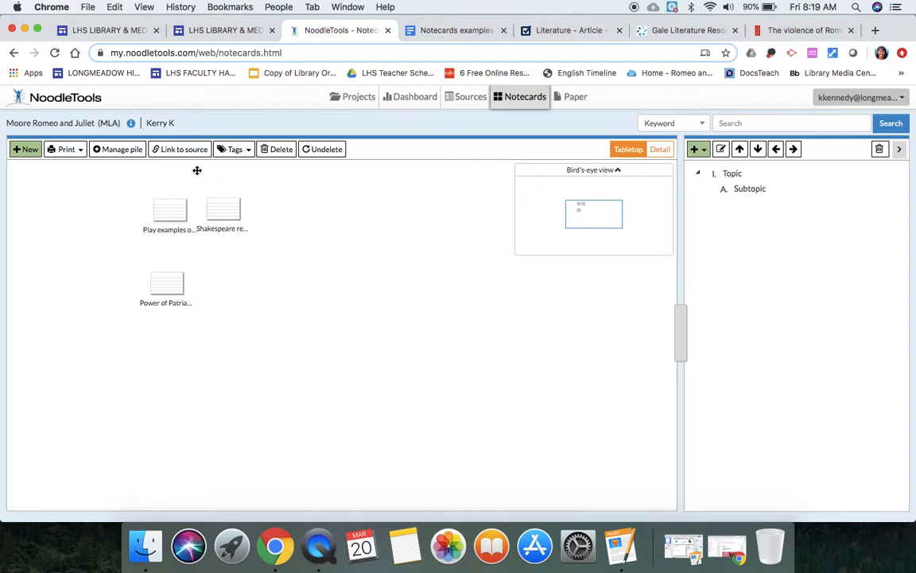
Step: Check the options for adding notecards to an existing or new pile, without submitting anything
left_click(124, 149)
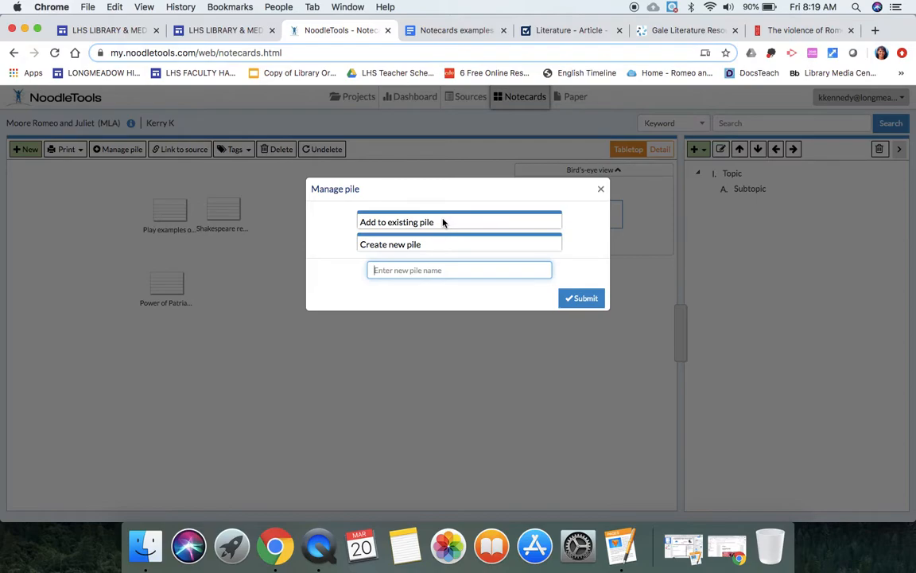
left_click(600, 189)
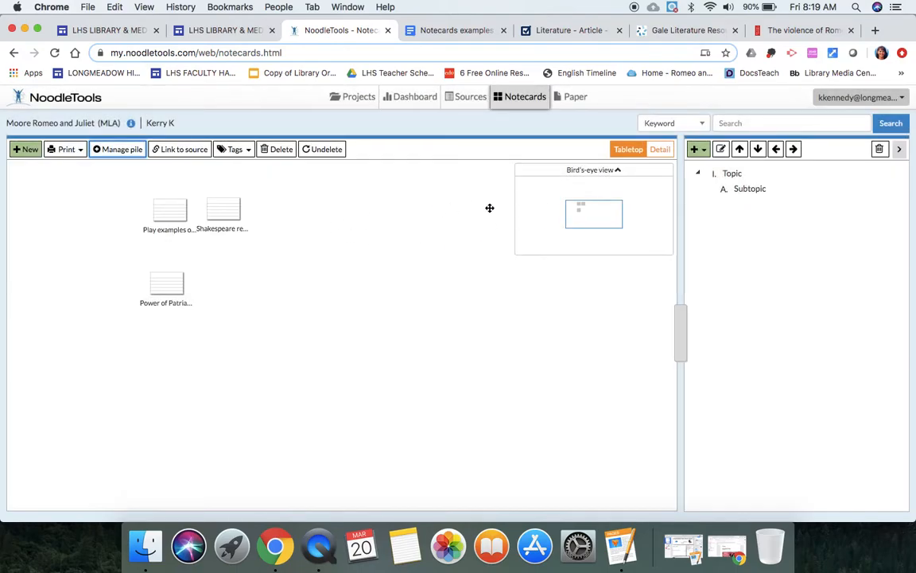
Step: Open the "Shakespeare real life turmoil" notecard for editing, review its contents, and save and close it
mouse_move(217, 199)
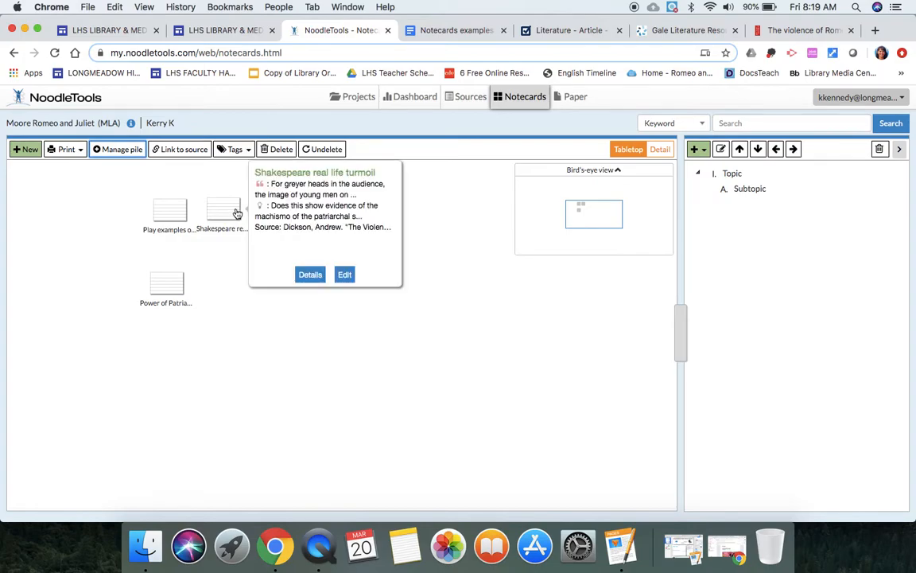
left_click(236, 214)
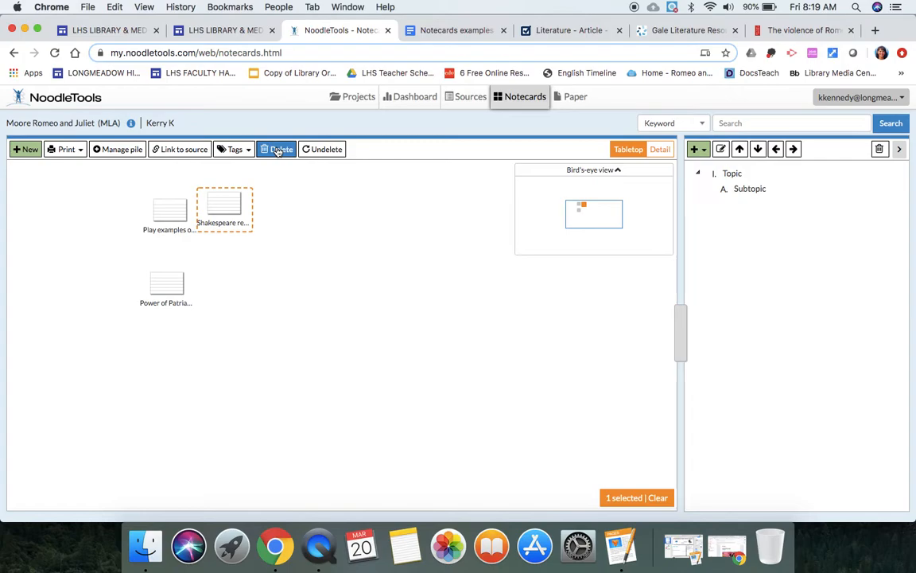
mouse_move(200, 194)
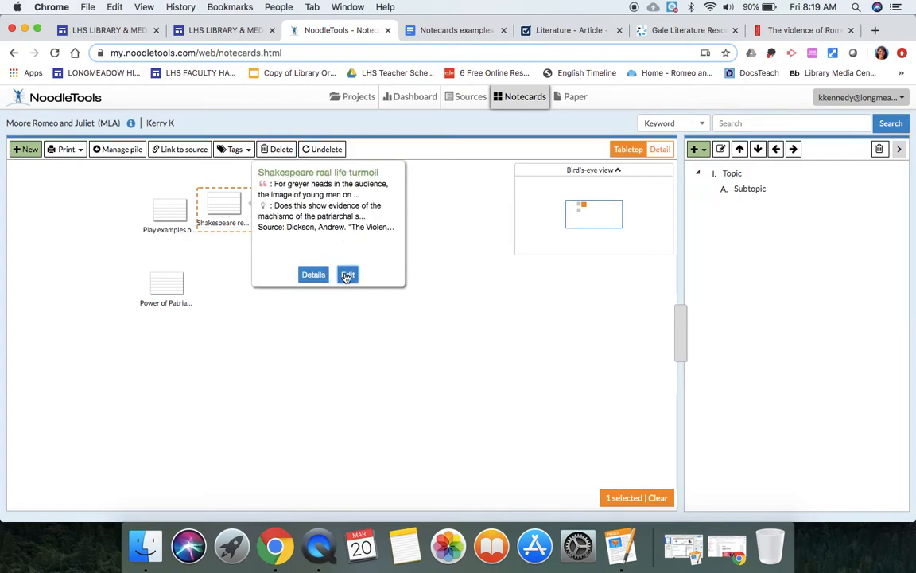
left_click(347, 274)
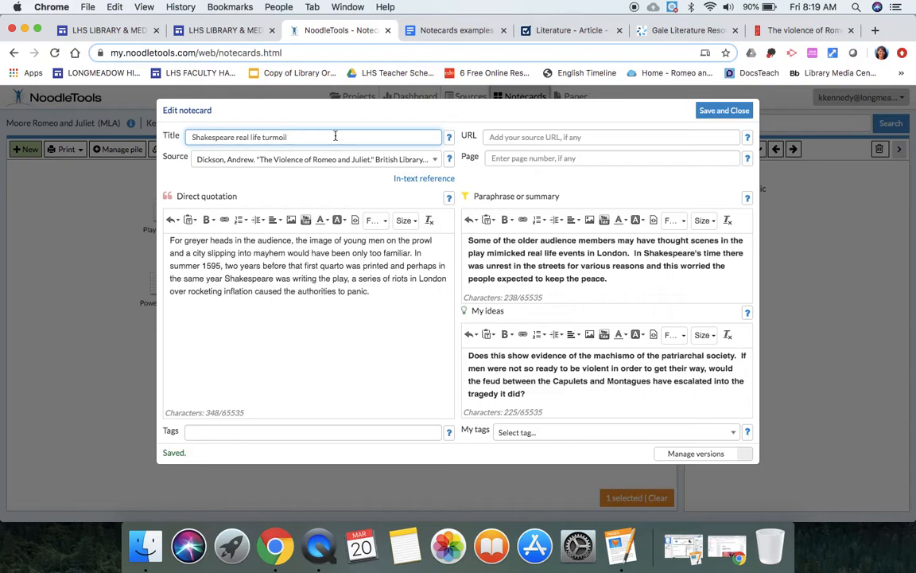
left_click(724, 110)
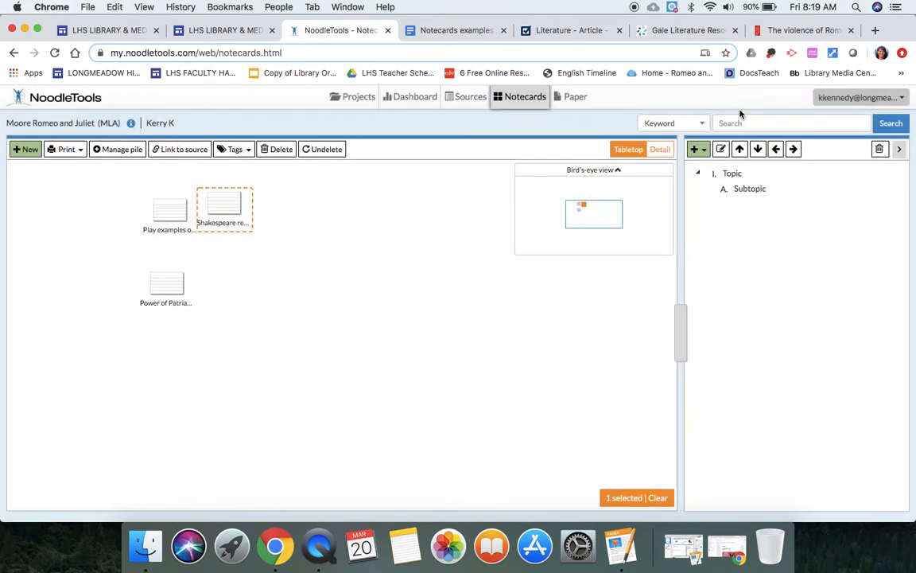
Step: Explore the tabletop with the bird's-eye view, bringing the three notecards nearer the middle of the workspace
left_click(345, 321)
left_click(316, 273)
left_click_drag(613, 211, 557, 182)
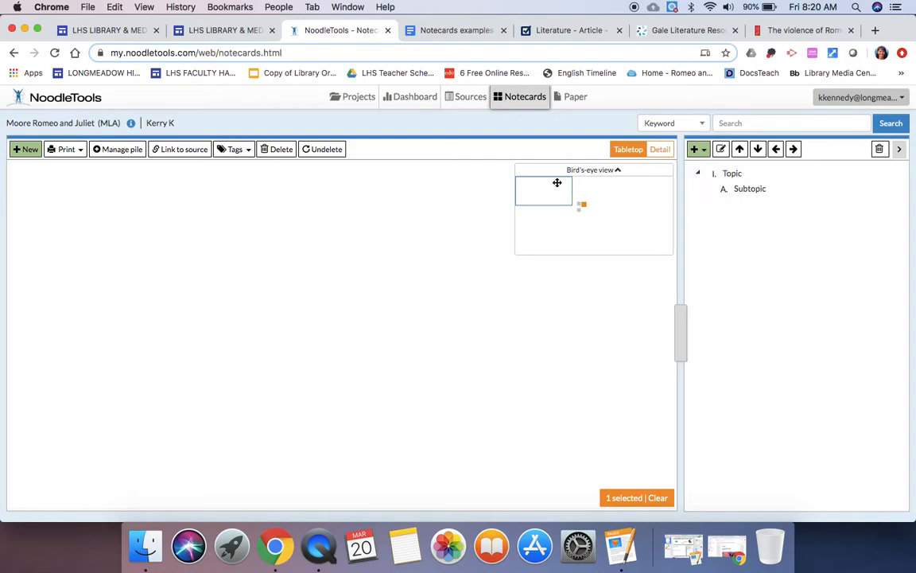
left_click_drag(548, 190, 585, 208)
left_click(473, 308)
left_click(454, 287)
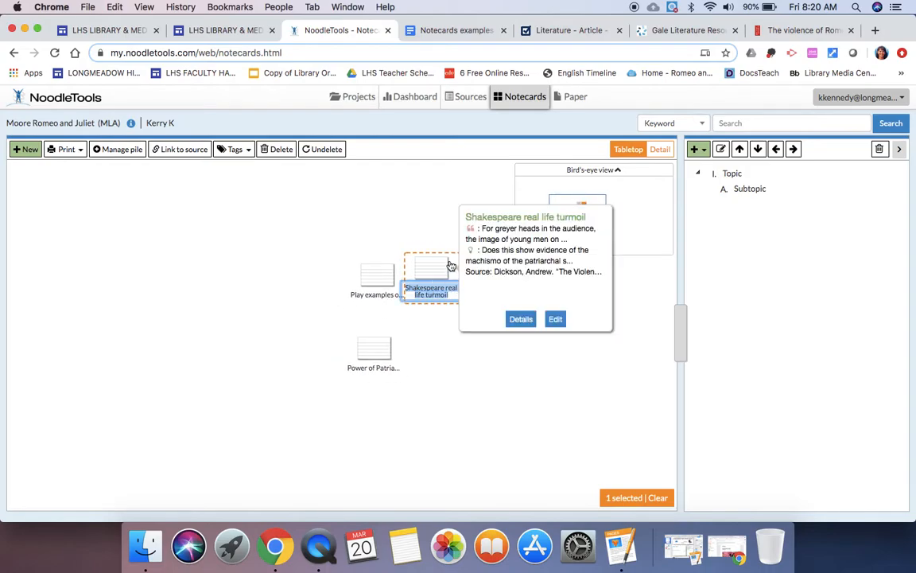
mouse_move(598, 201)
left_mouse_down()
mouse_move(682, 232)
mouse_move(608, 212)
mouse_move(595, 199)
left_mouse_up()
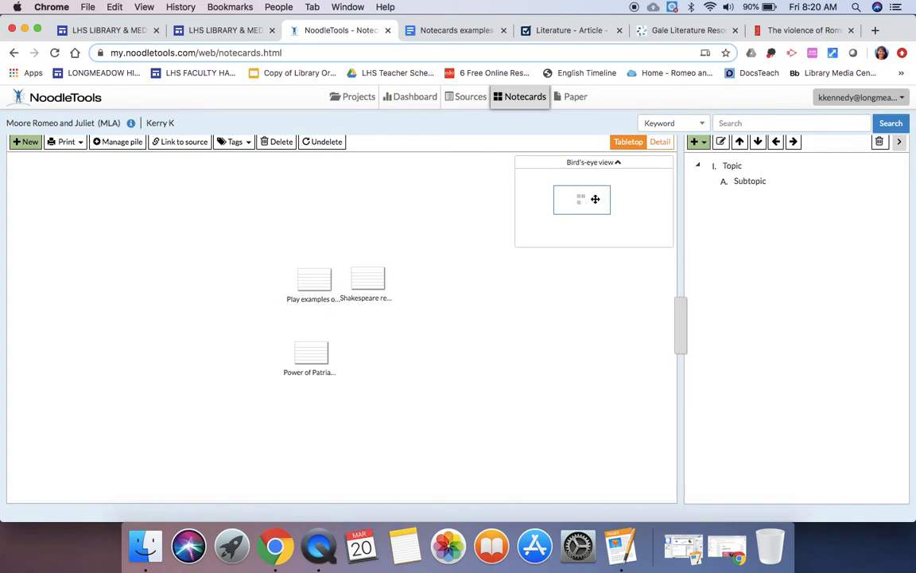